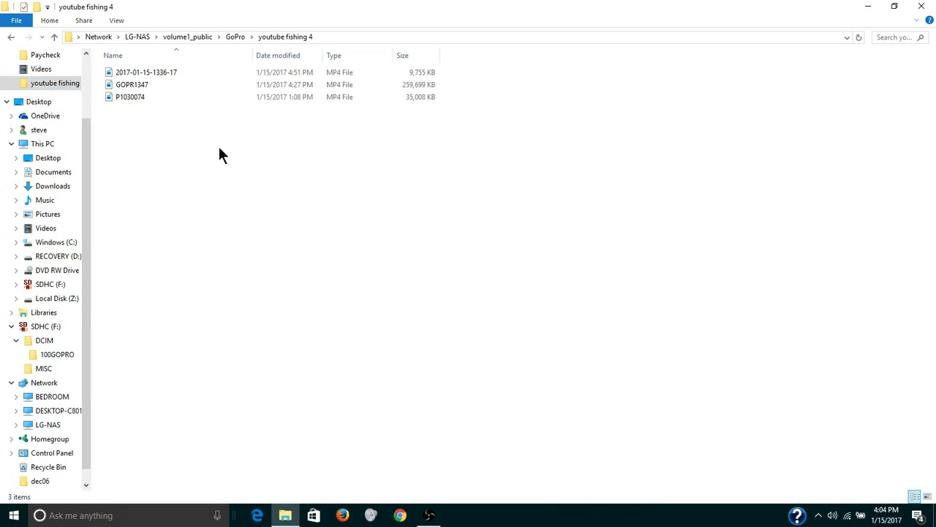
Paste the copied video files into the youtube fishing 4 folder.
right_click(219, 154)
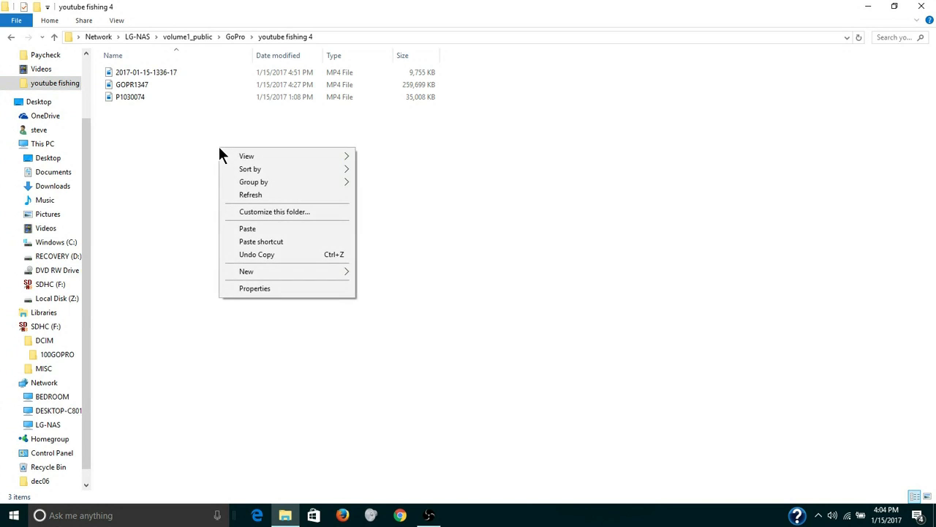
click(254, 228)
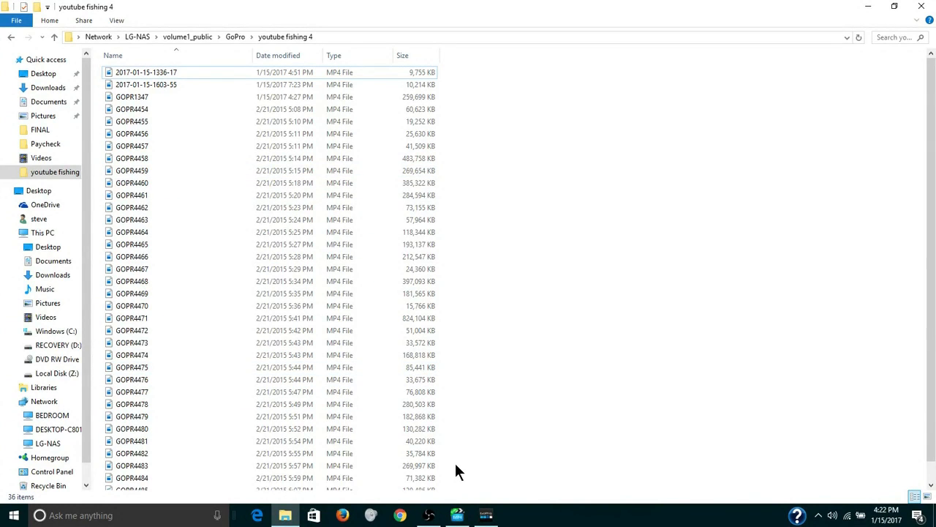
Switch to GoPro Studio, start importing new files and open the youtube fishing 4 folder as the source.
click(485, 515)
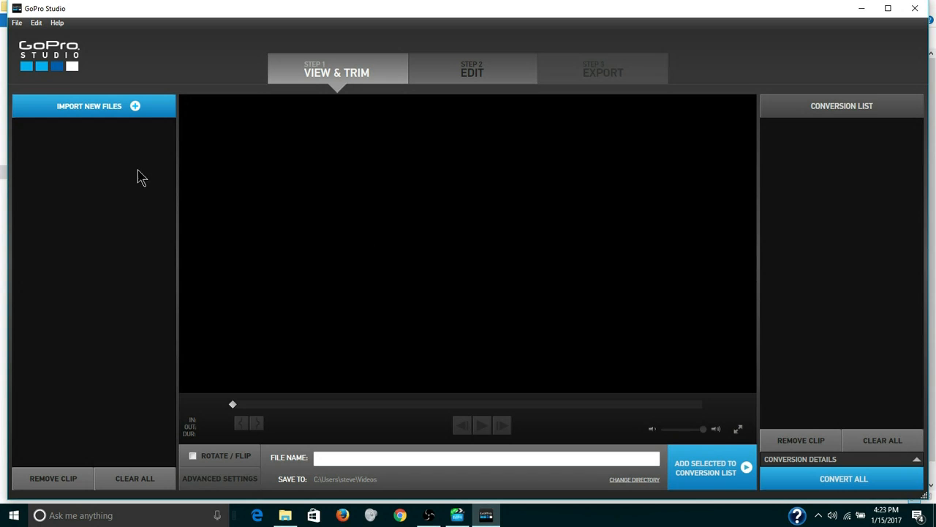
click(123, 113)
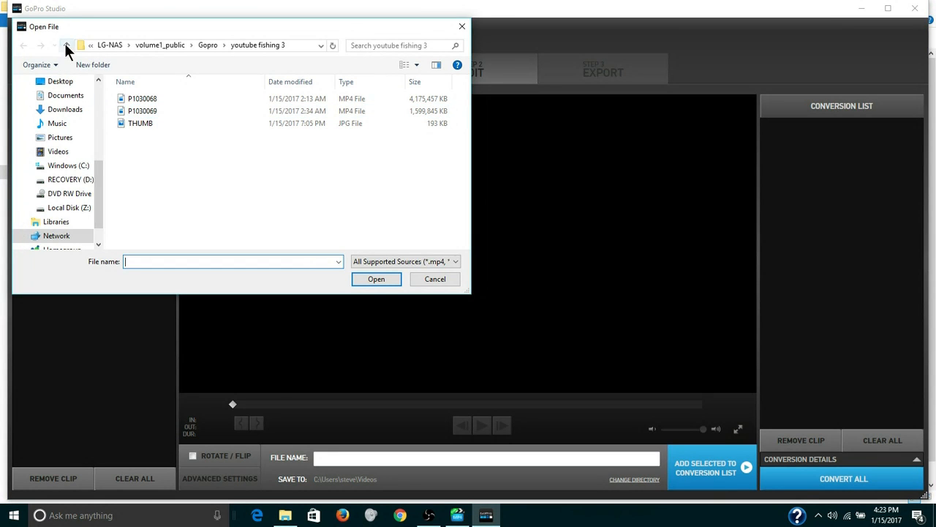
click(71, 40)
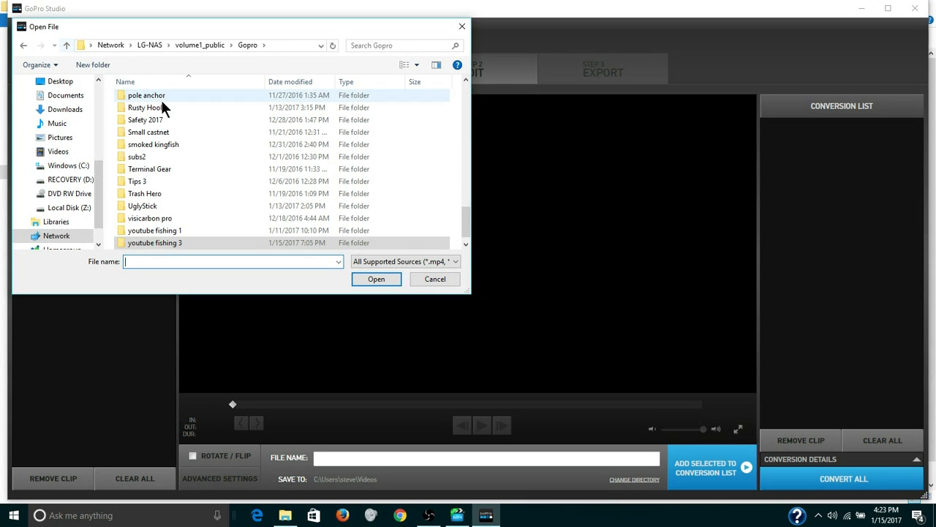
click(463, 244)
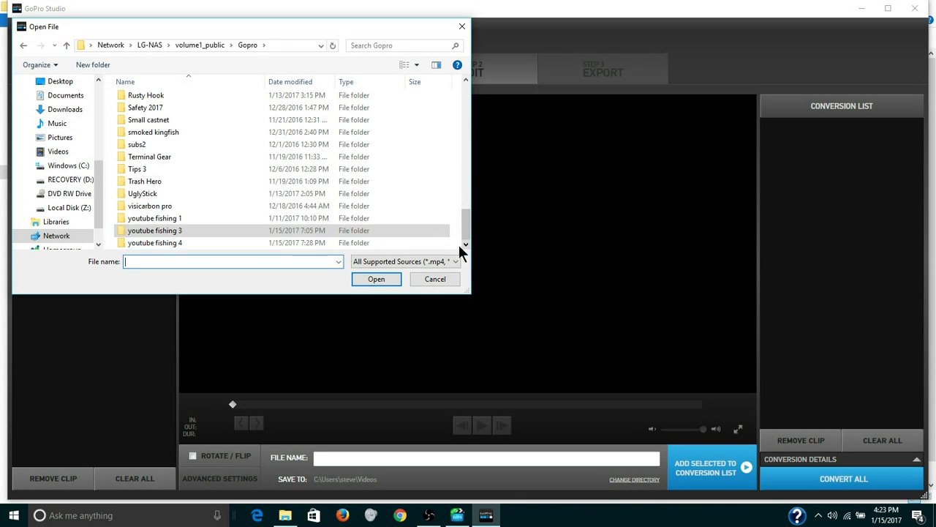
click(365, 244)
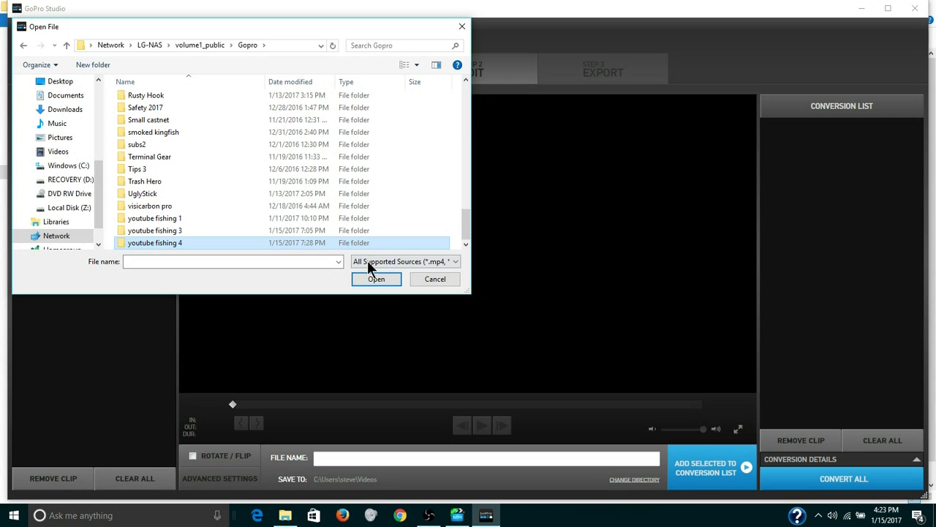
click(371, 281)
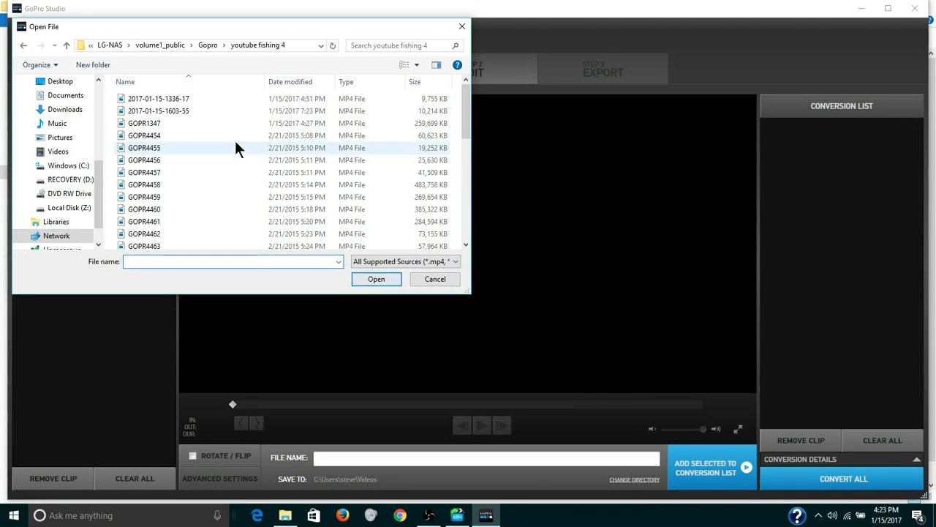
Import the video files from GOPR1347 through P1030074.
click(208, 124)
click(466, 245)
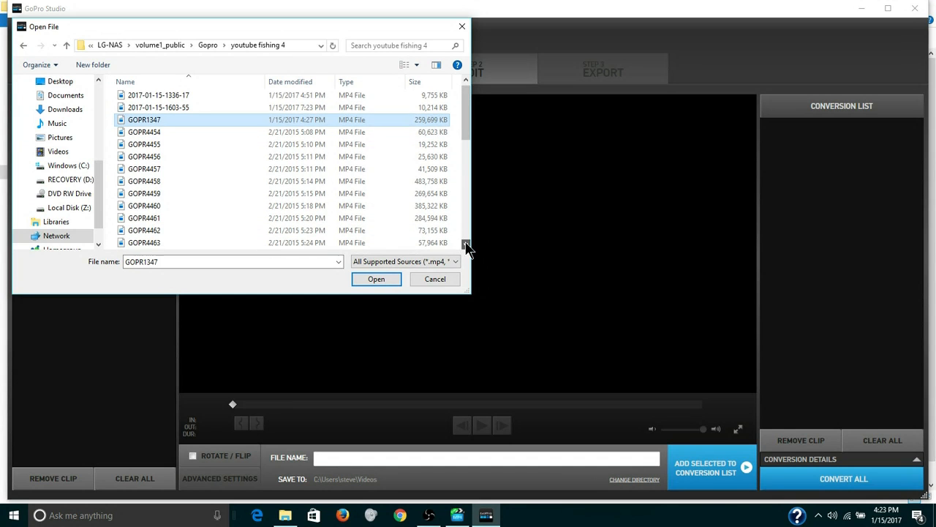
click(466, 244)
click(466, 244)
click(465, 244)
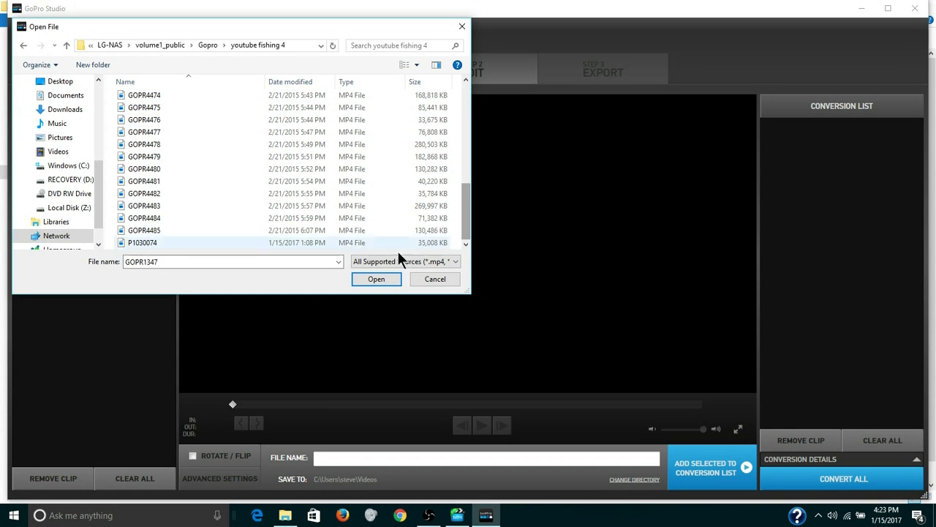
shift+click(330, 242)
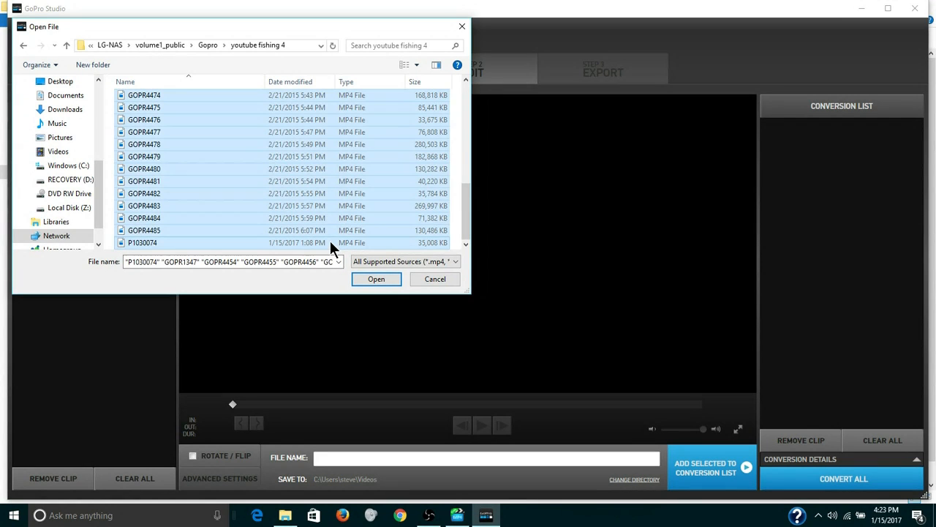
click(380, 281)
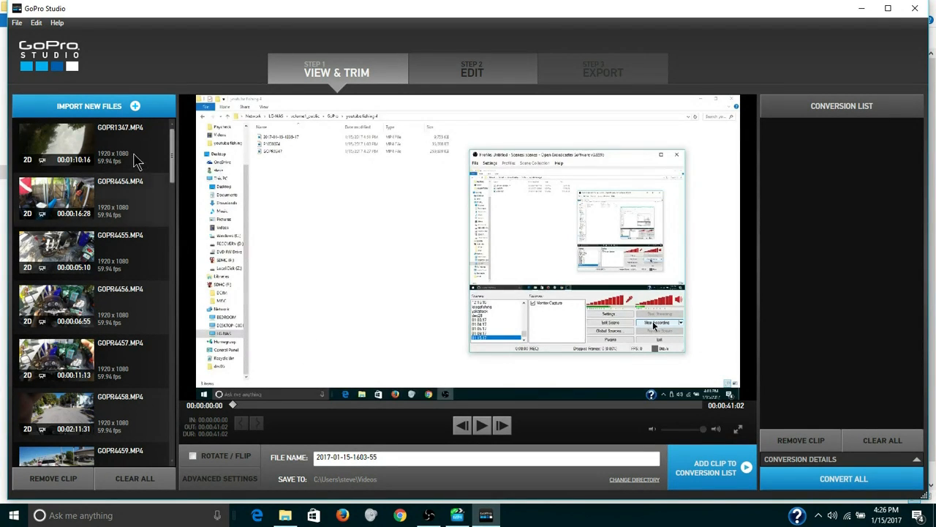
click(132, 156)
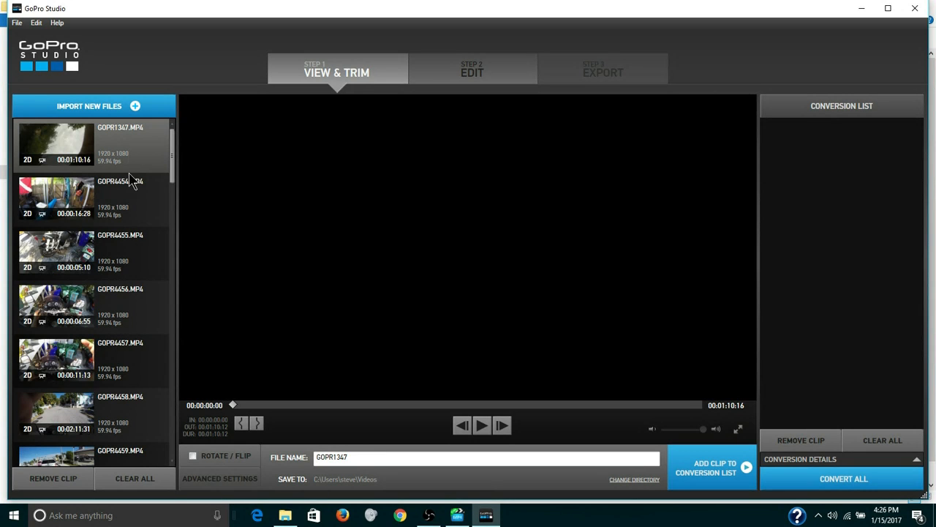
scroll(172, 446, down, 10)
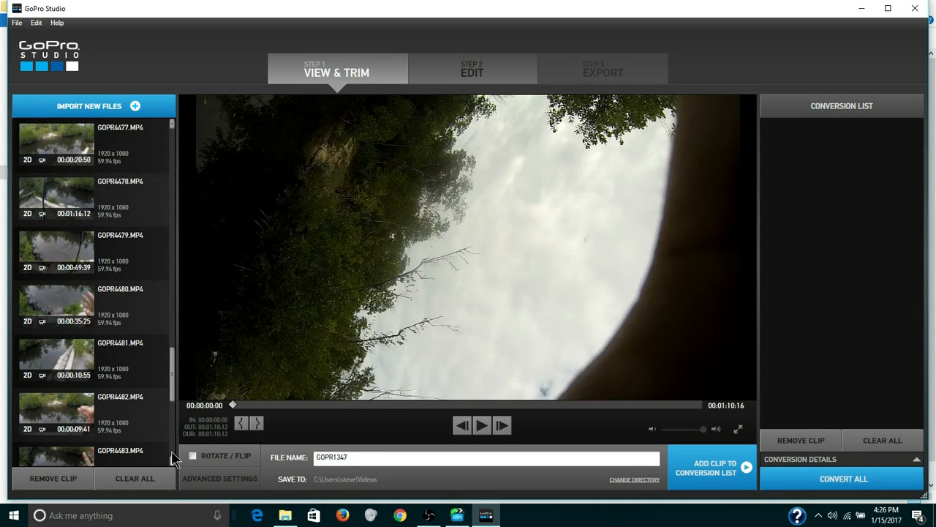
scroll(171, 450, down, 5)
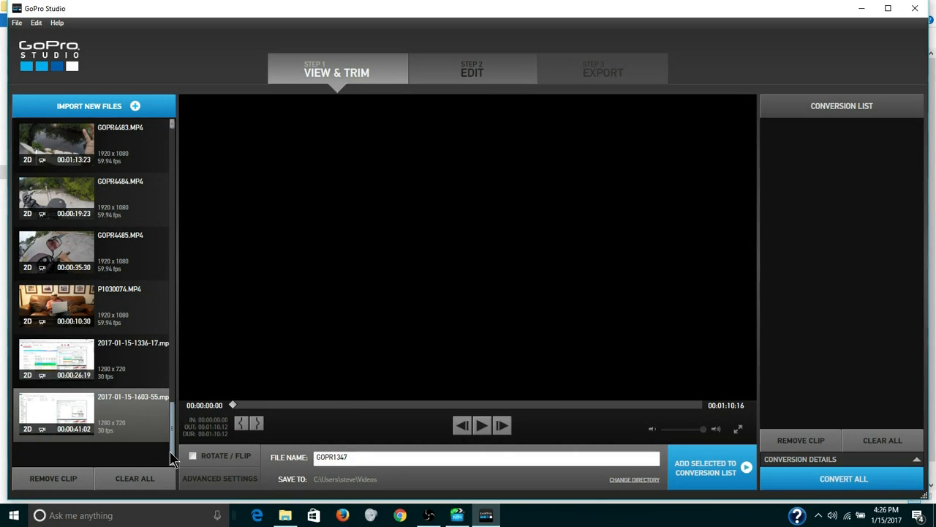
shift+click(139, 408)
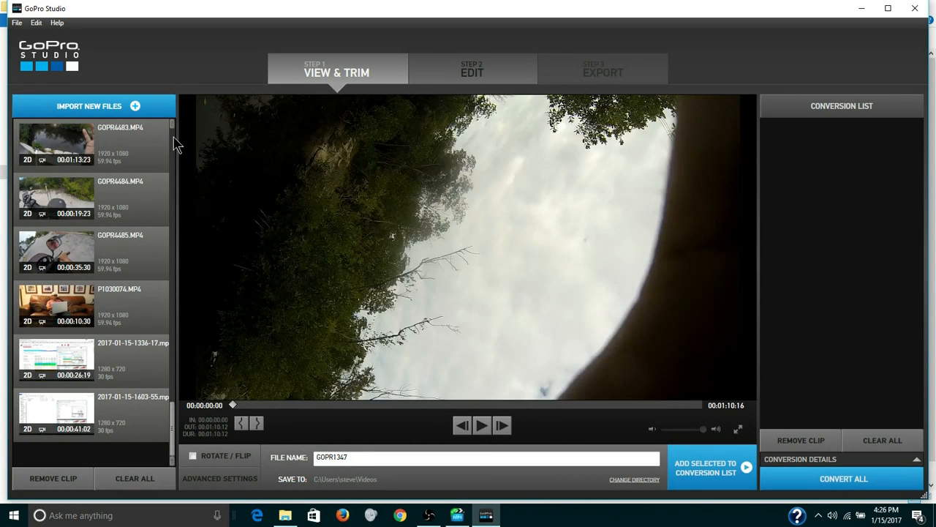
click(174, 137)
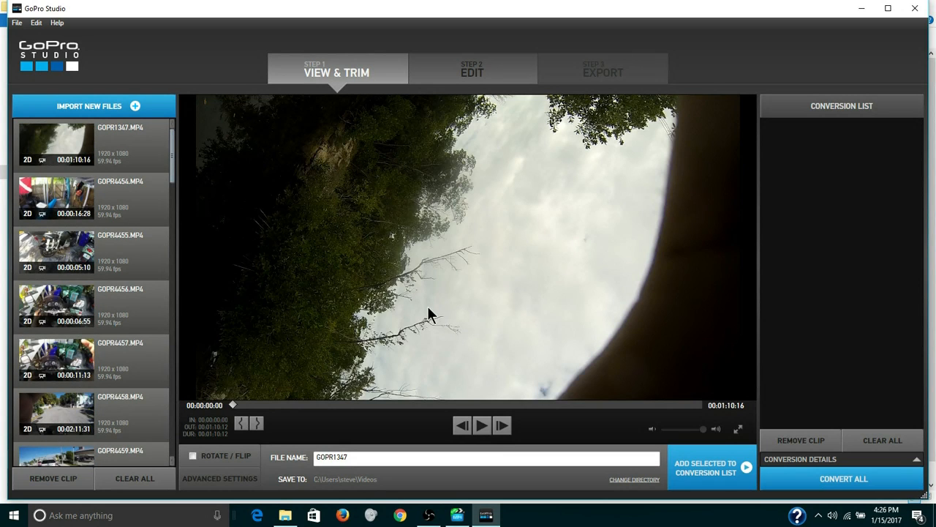
click(701, 481)
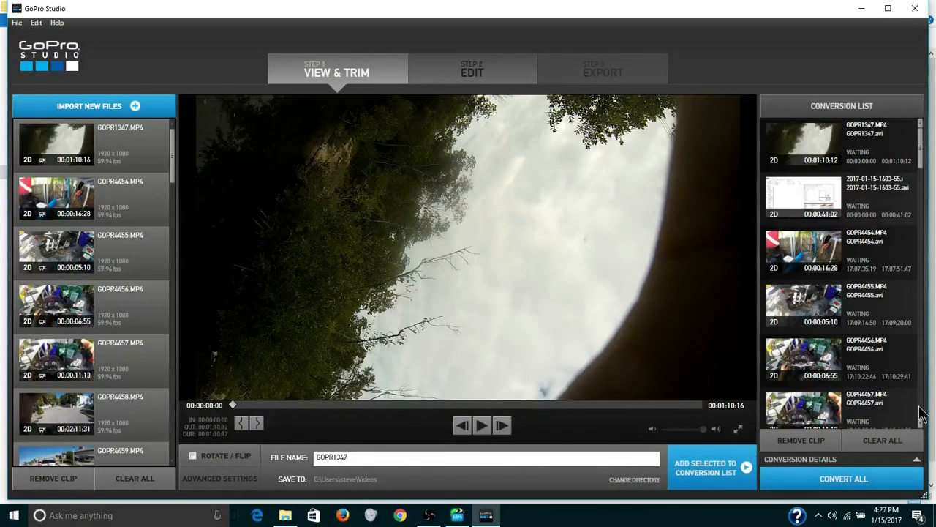
Check the queued clips in the conversion list and convert them all.
scroll(923, 419, down, 5)
scroll(923, 421, down, 10)
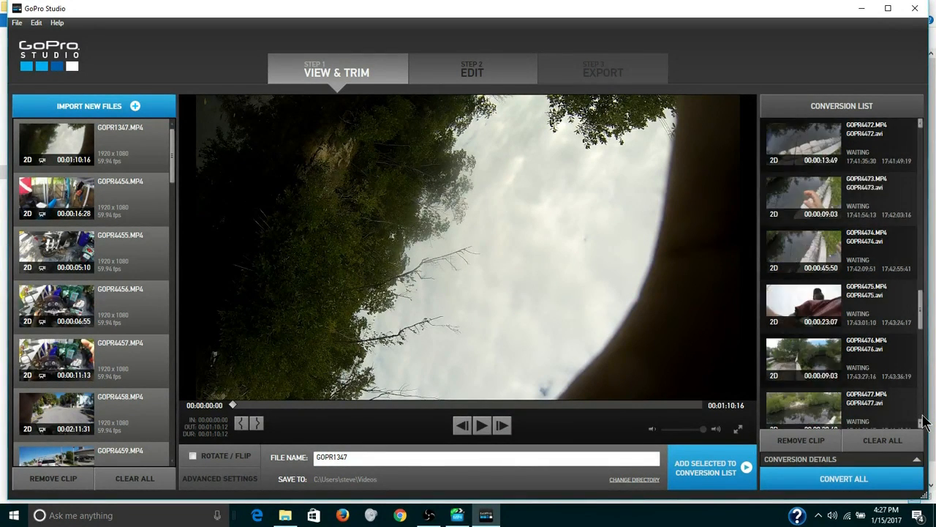
click(834, 487)
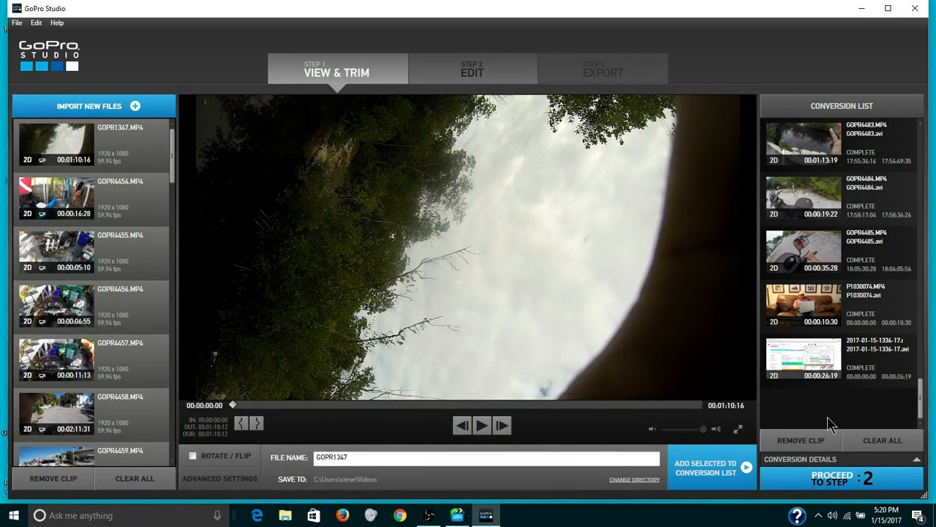
Proceed to the editing stage and create the project from the blank template.
click(833, 479)
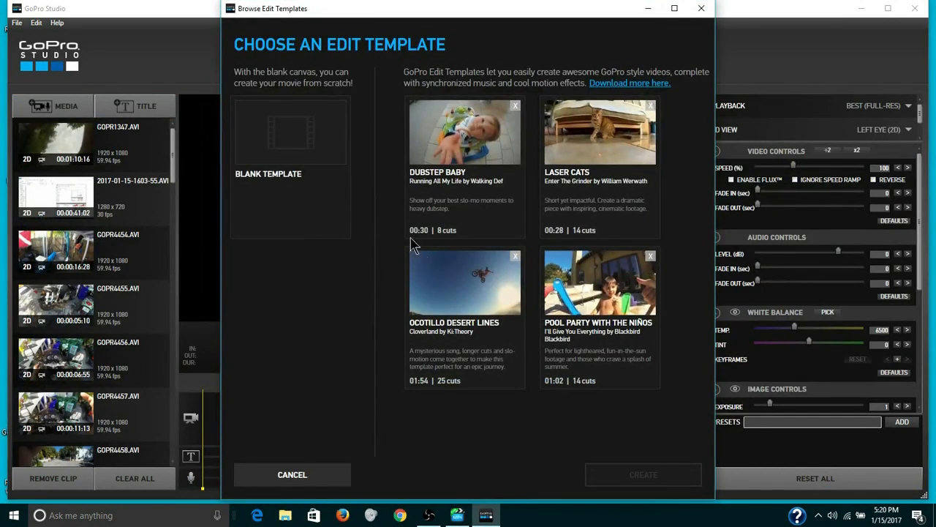
click(316, 152)
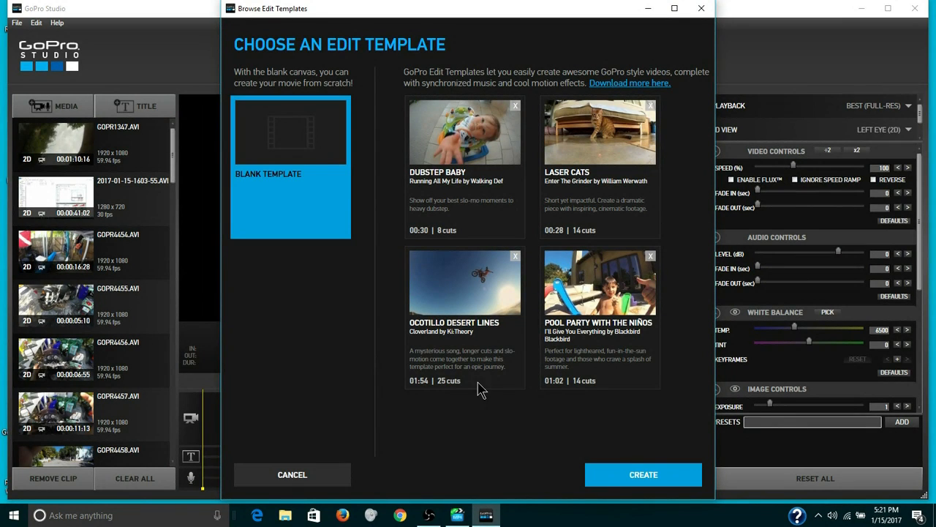
click(642, 475)
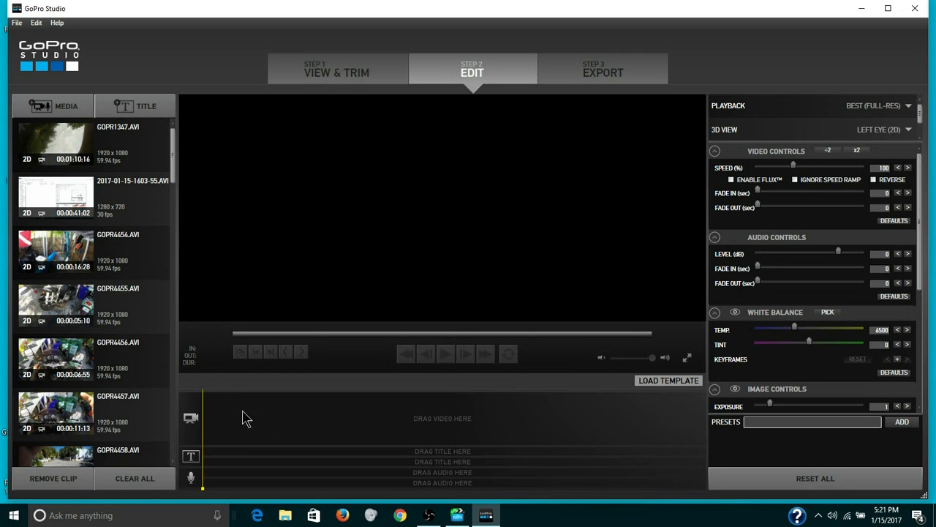
click(133, 159)
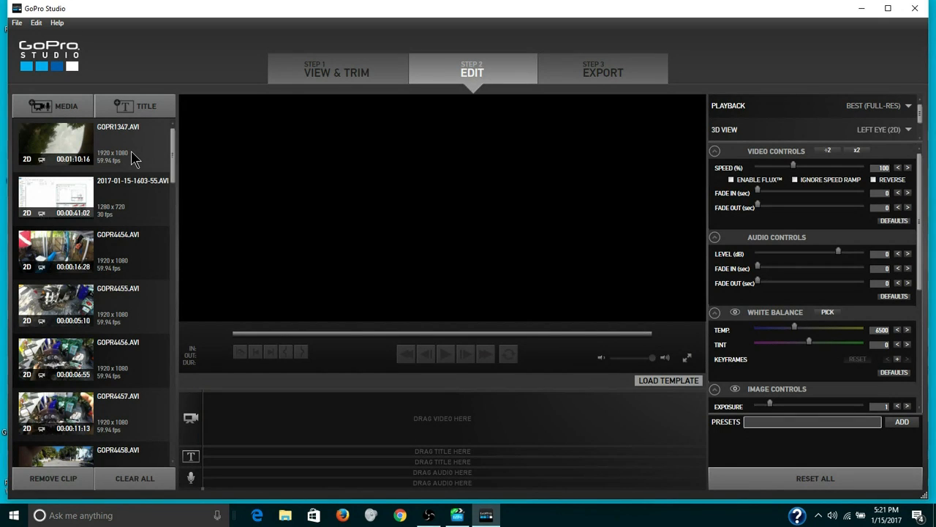
click(173, 457)
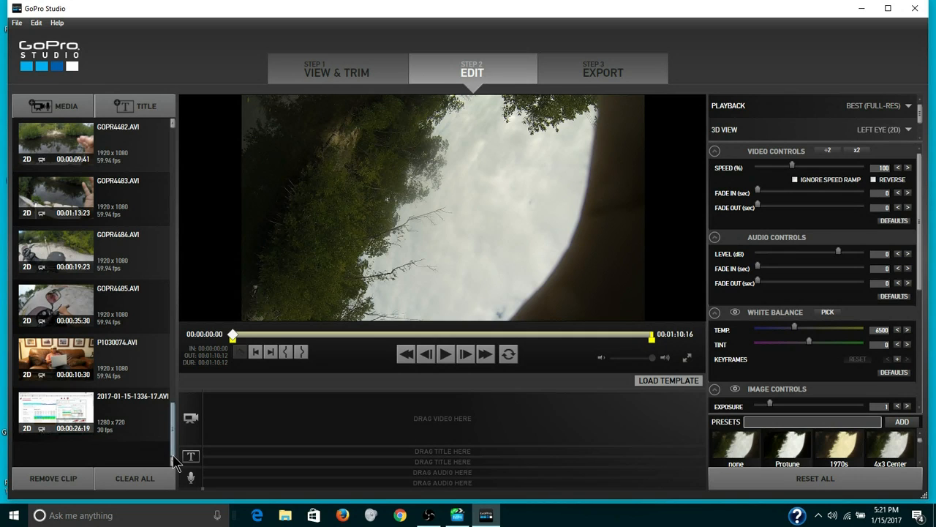
shift+click(159, 419)
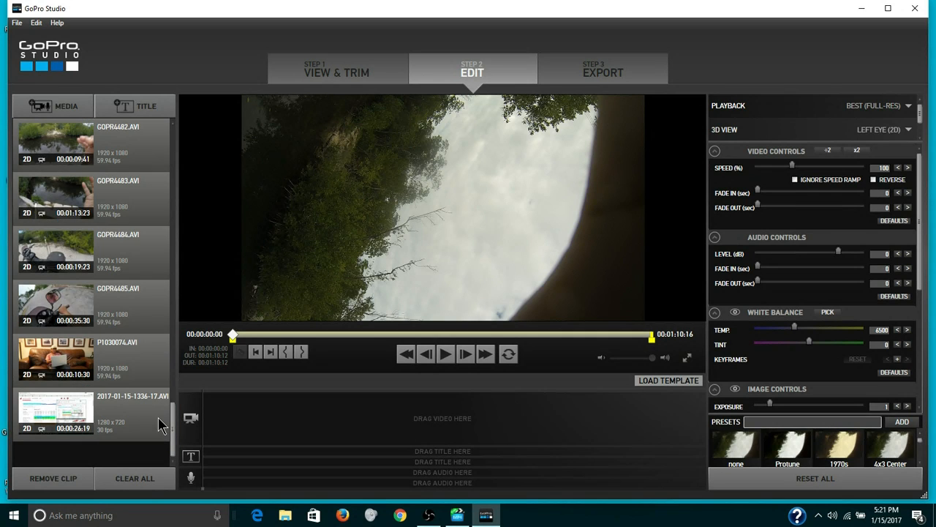
click(175, 144)
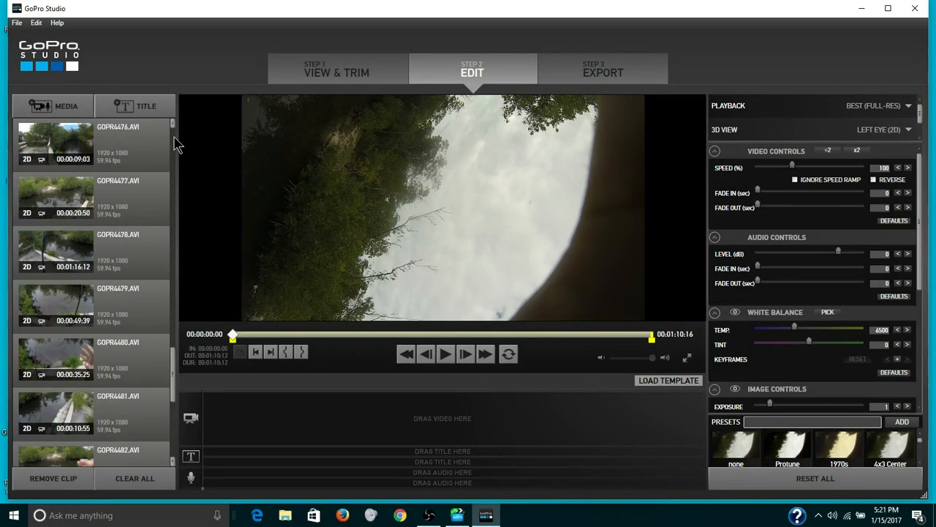
click(175, 145)
click(176, 144)
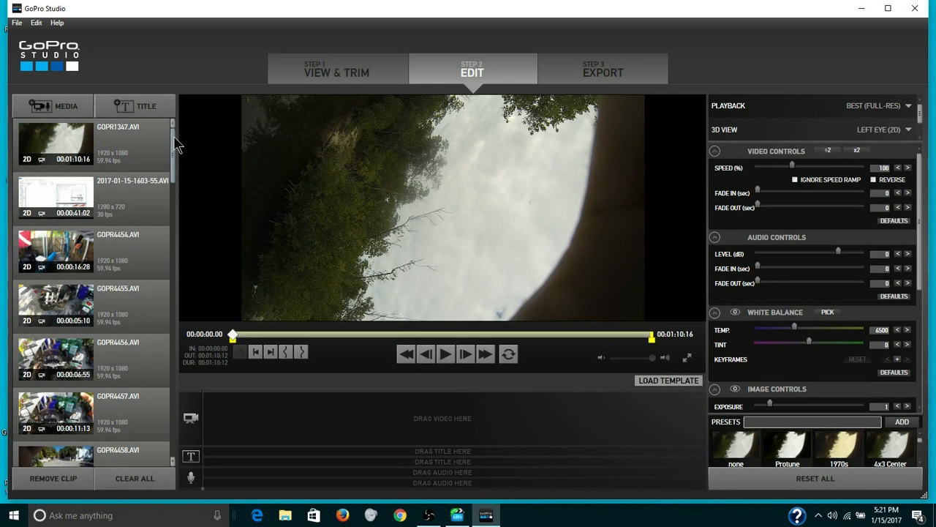
drag(156, 141, 225, 426)
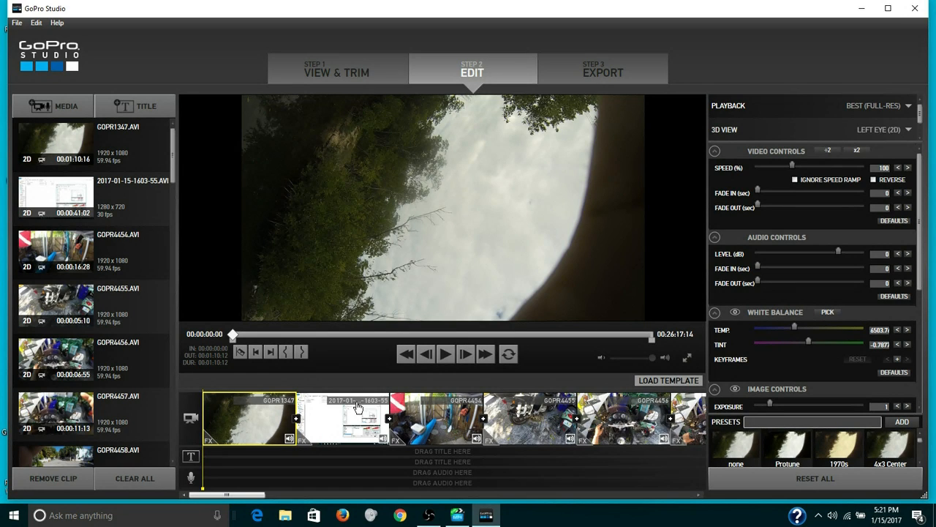
Save the project as "youtube fishing" in the youtube fishing 4 folder.
click(16, 22)
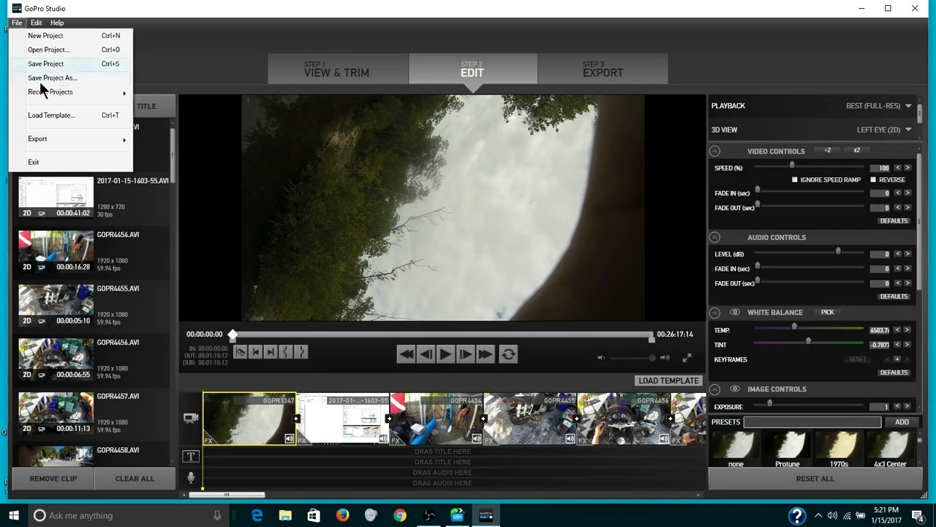
click(50, 80)
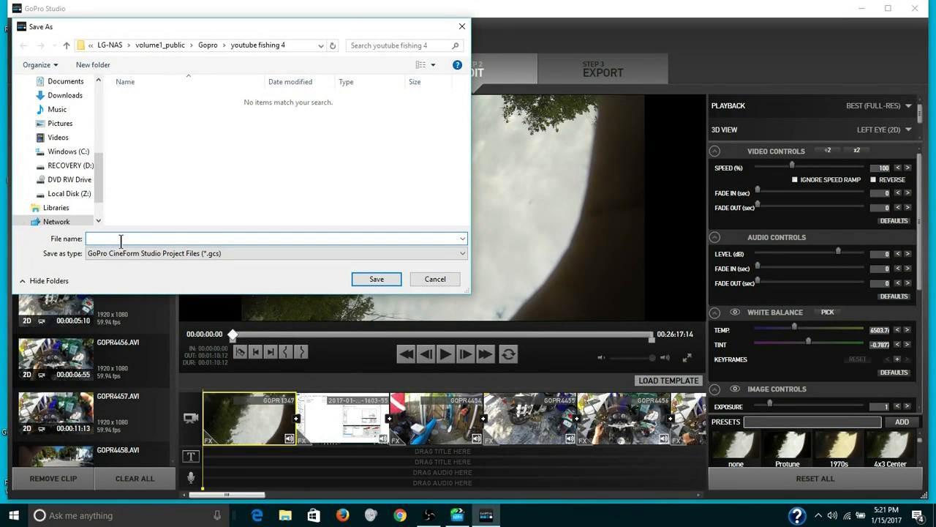
text(youtube fishing 4)
click(365, 278)
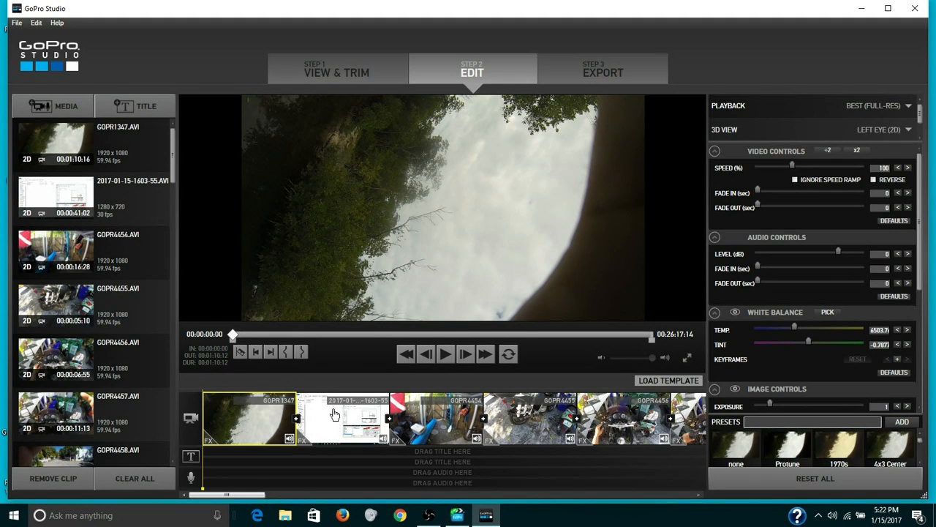
Select the GOPR4455 clip on the timeline and look at its cut, copy and paste options without applying any.
click(453, 429)
click(515, 431)
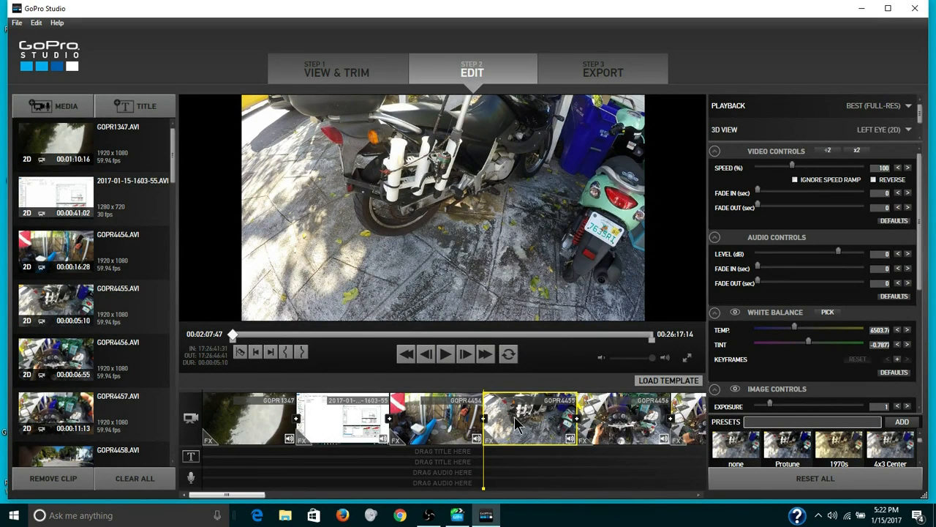
right_click(515, 419)
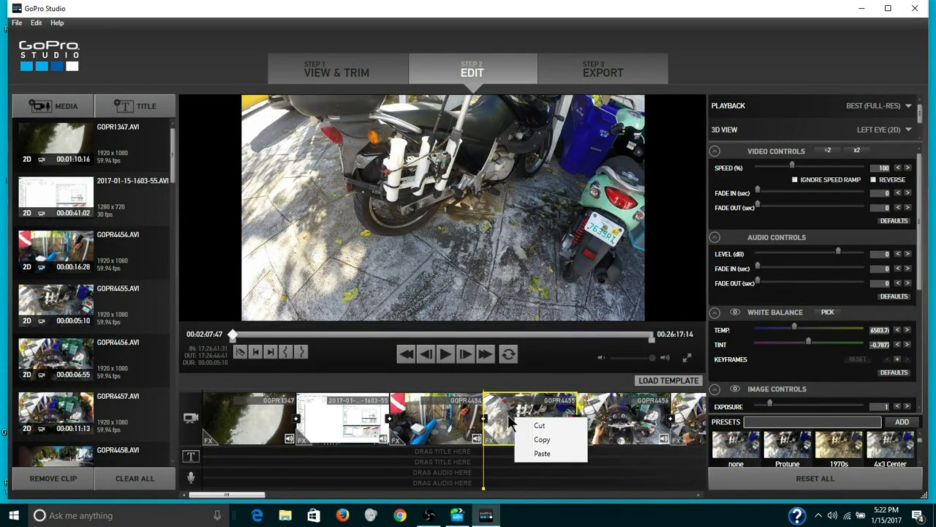
click(558, 367)
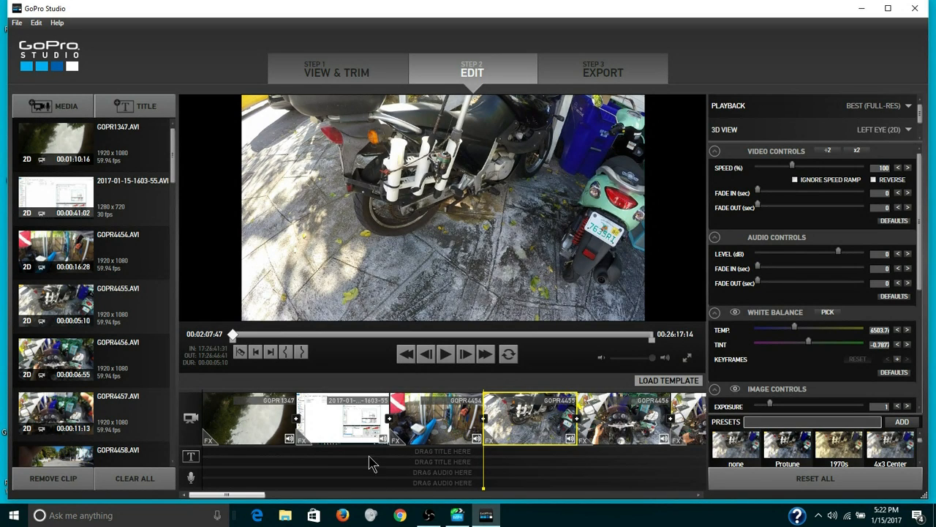
click(341, 427)
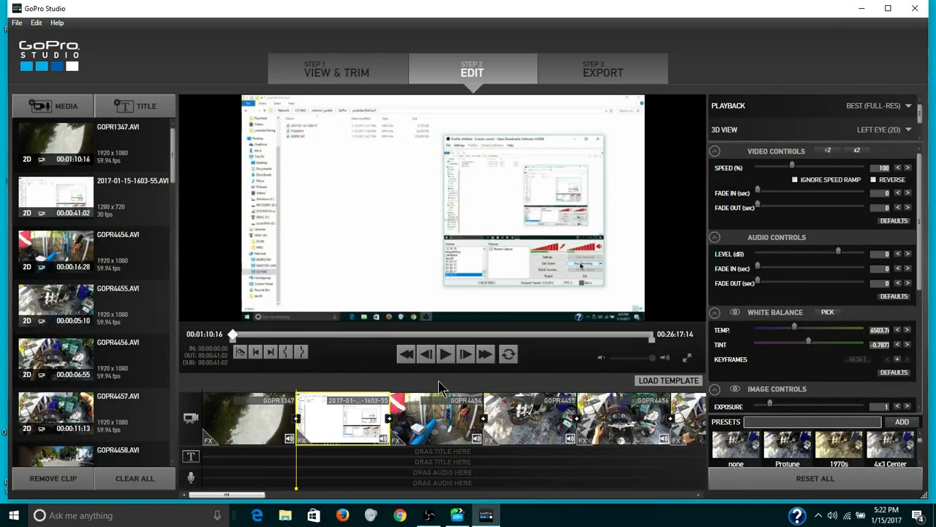
click(446, 359)
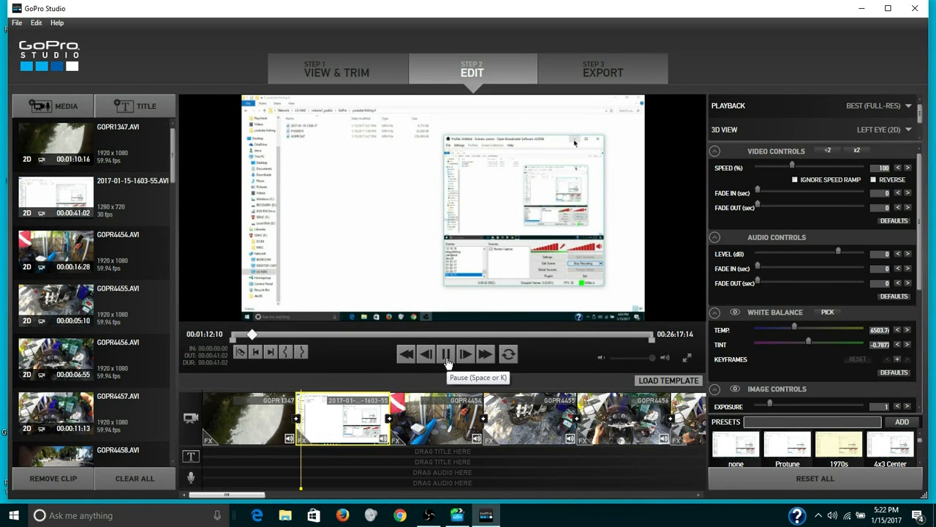
click(448, 363)
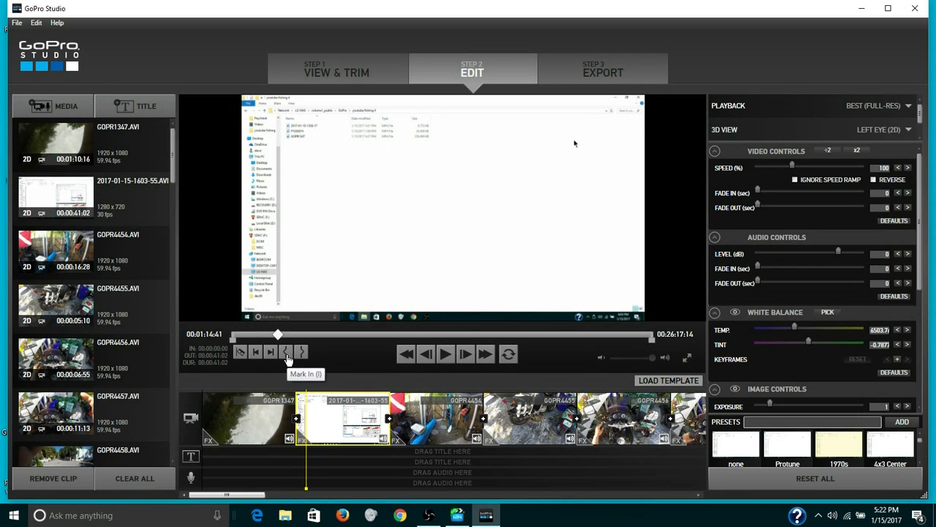
click(288, 354)
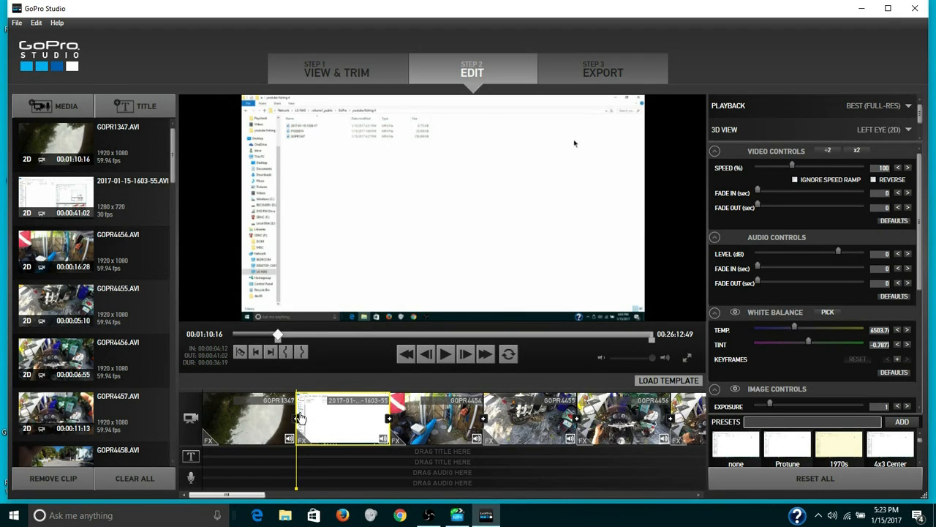
Play back the opening of the GOPR1347 clip and split it at 00:00:01:50.
click(256, 429)
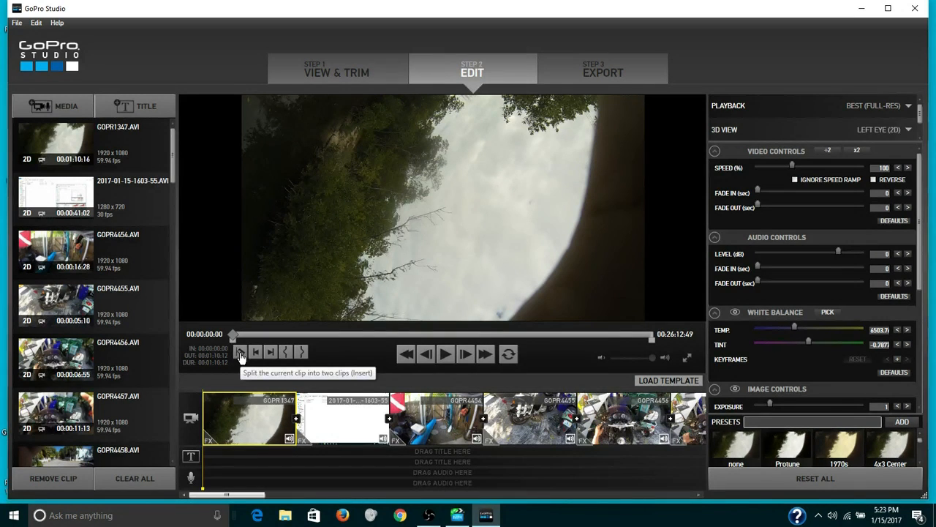
click(447, 355)
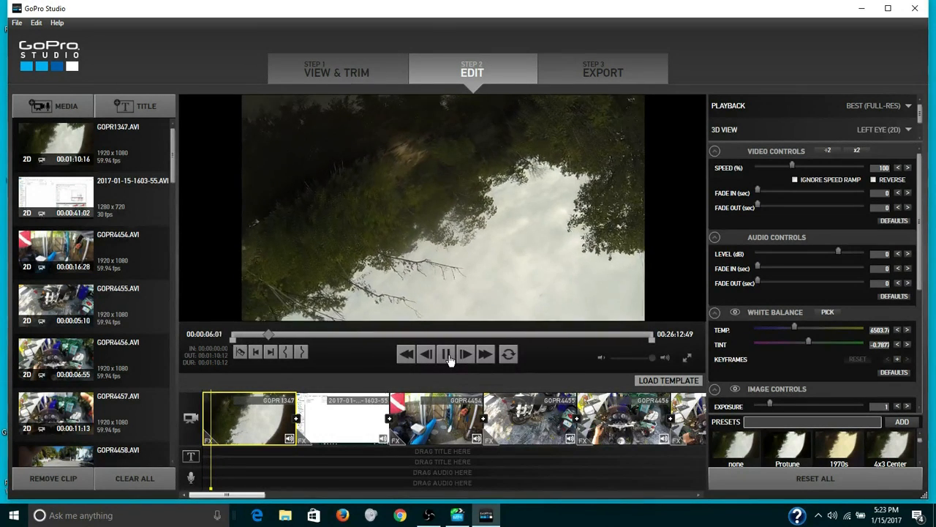
click(448, 357)
click(407, 355)
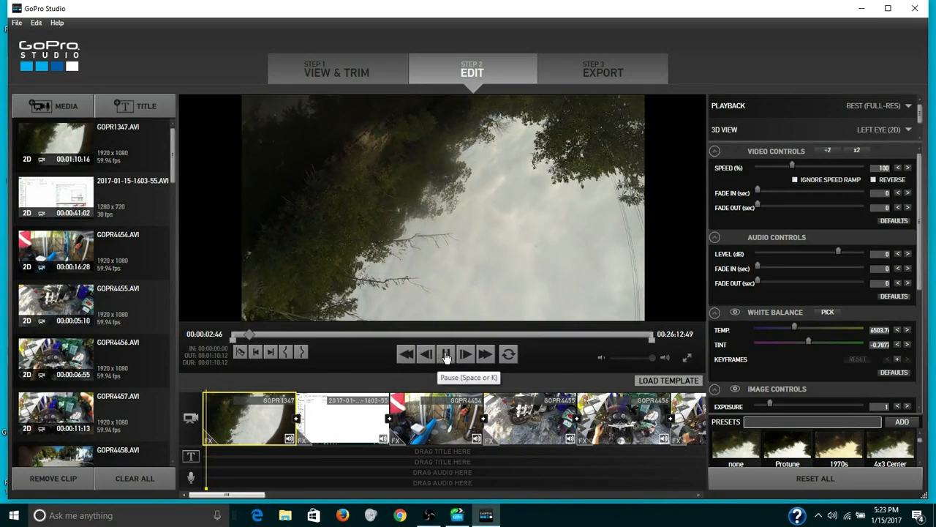
click(446, 355)
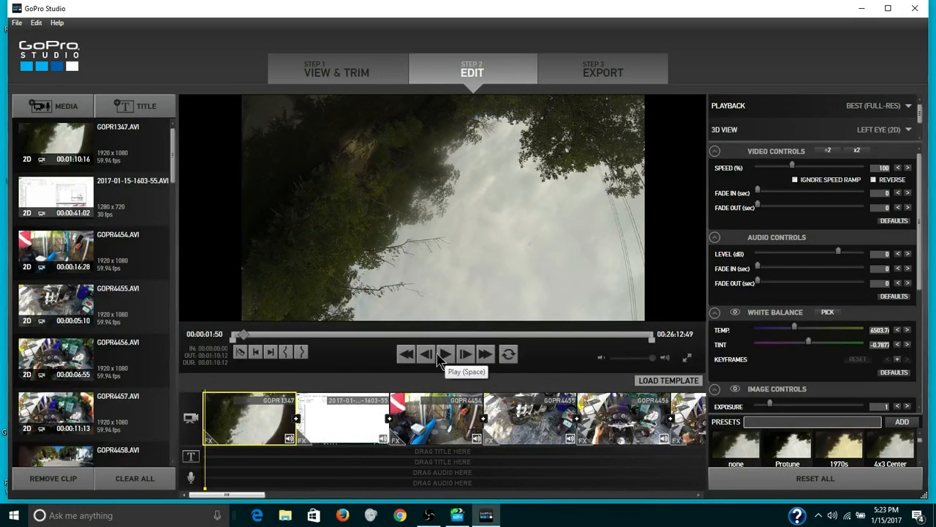
click(240, 353)
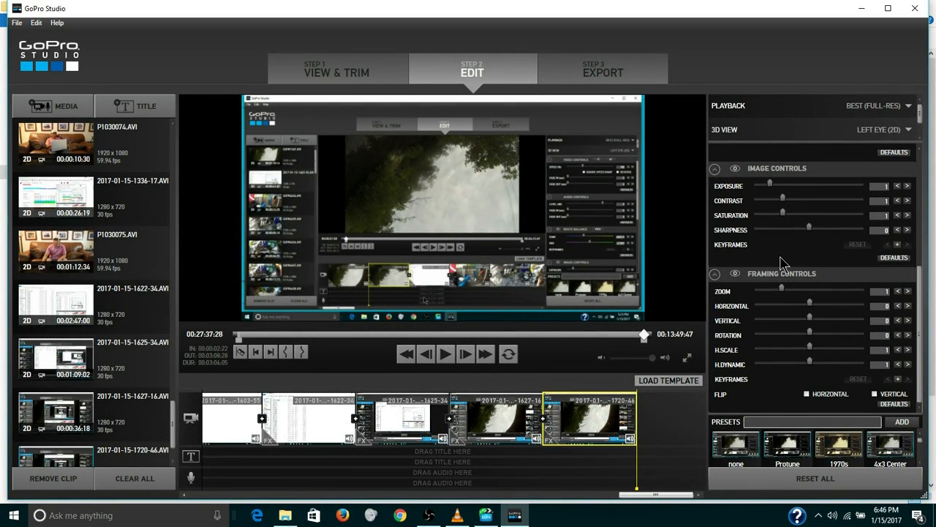
Apply the Protune preset to the second GOPR4458 clip and play back the result briefly.
click(920, 166)
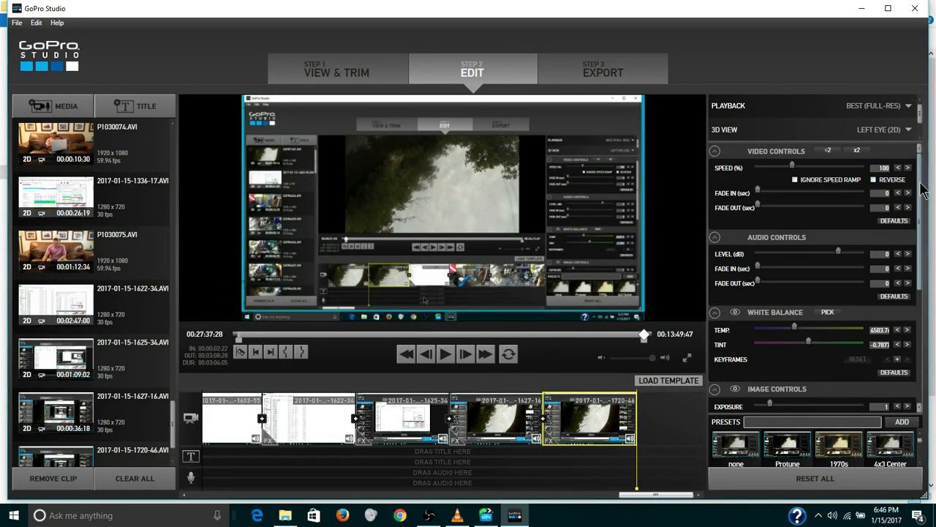
drag(921, 185, 918, 282)
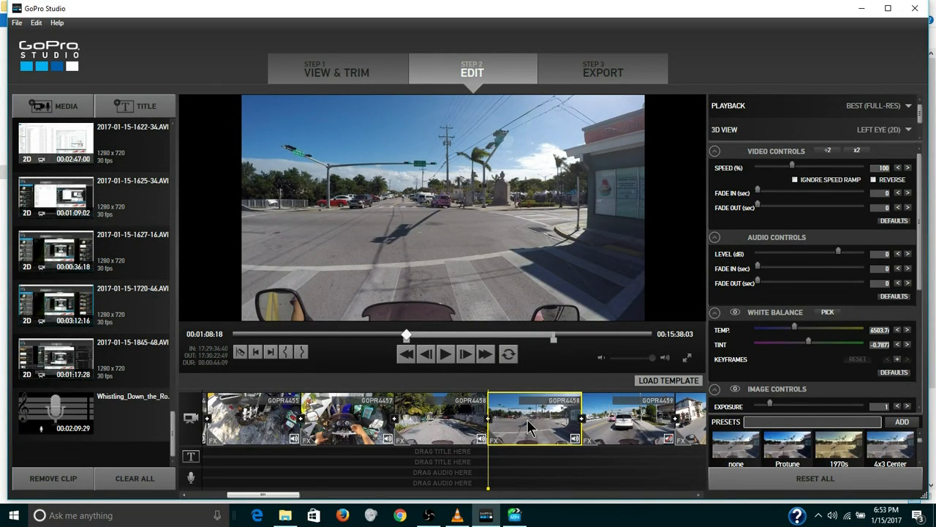
click(788, 448)
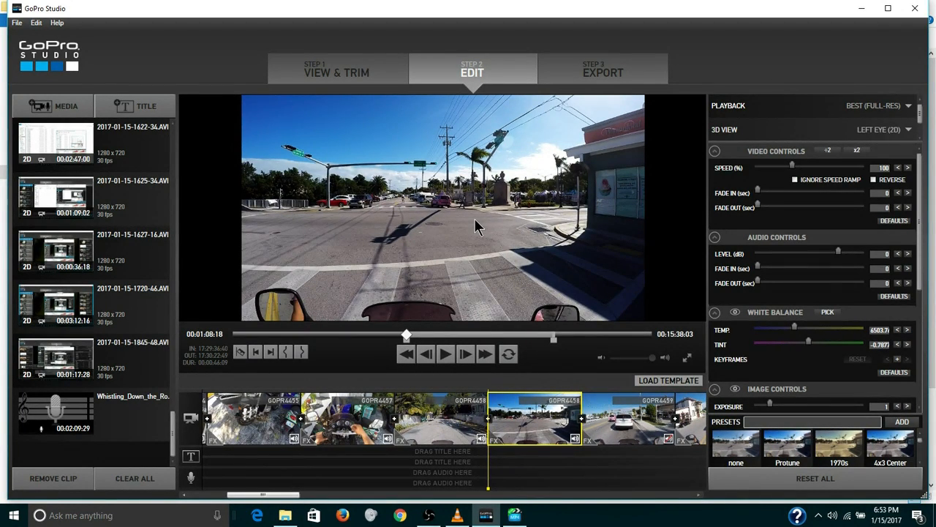
click(447, 362)
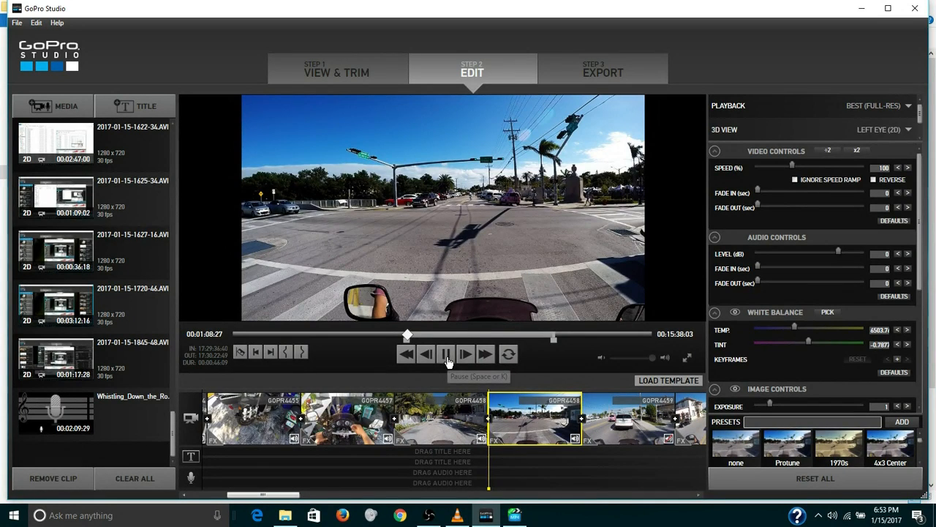
click(447, 361)
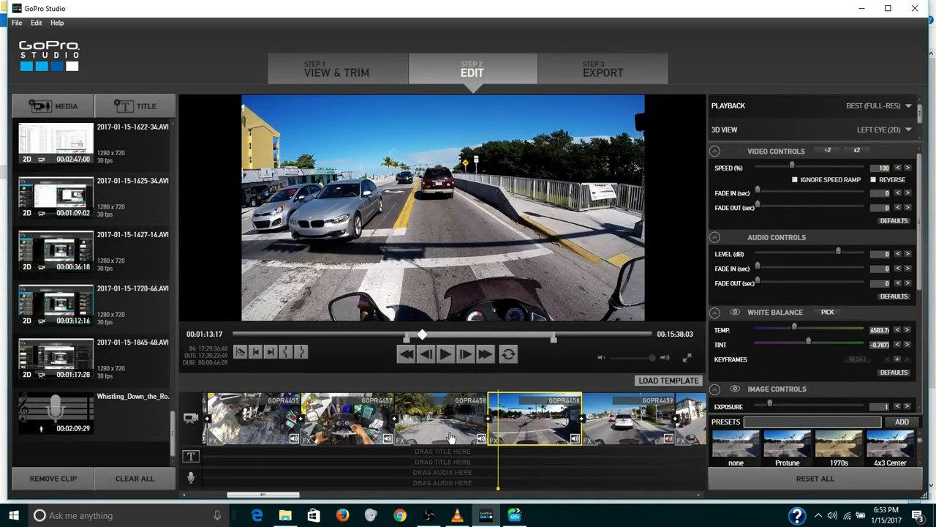
Speed up the second GOPR4458 clip to 618 percent, then play it back and compare it with the preceding clip.
click(452, 435)
click(523, 420)
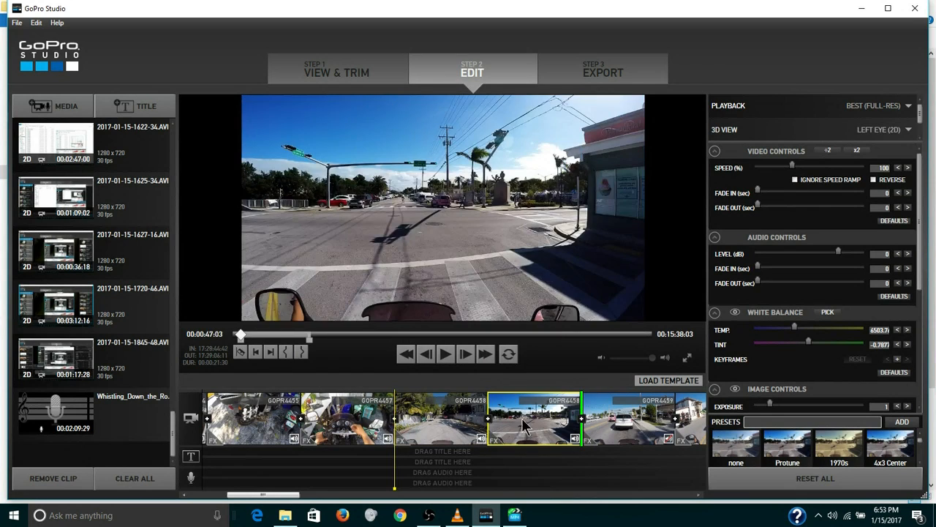
click(837, 169)
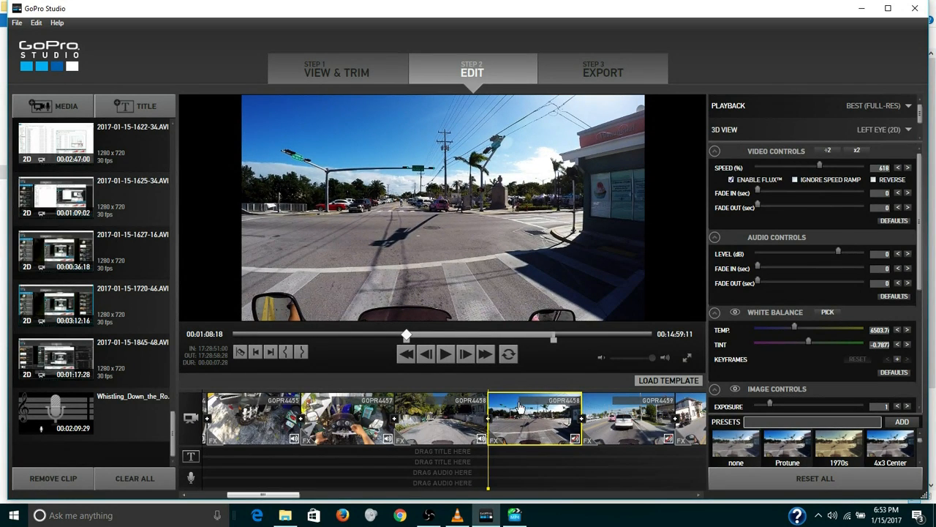
click(438, 417)
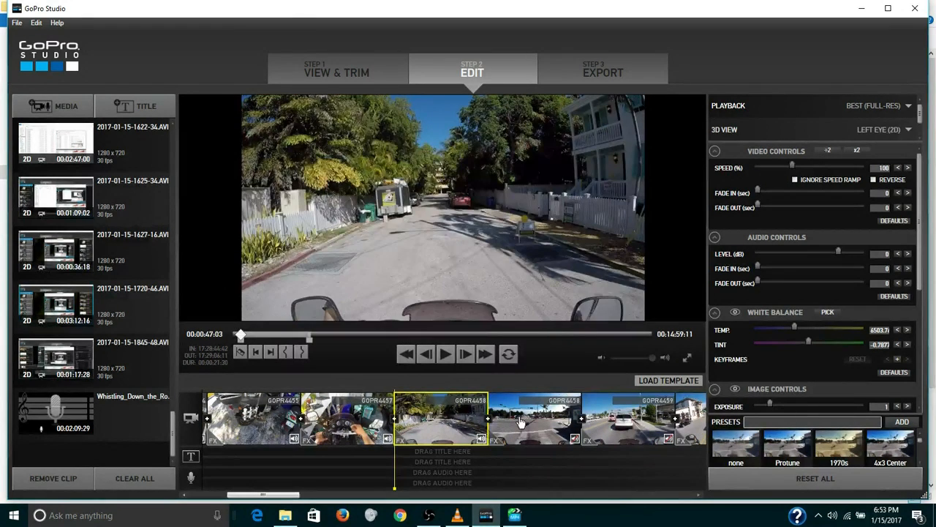
click(521, 422)
click(447, 355)
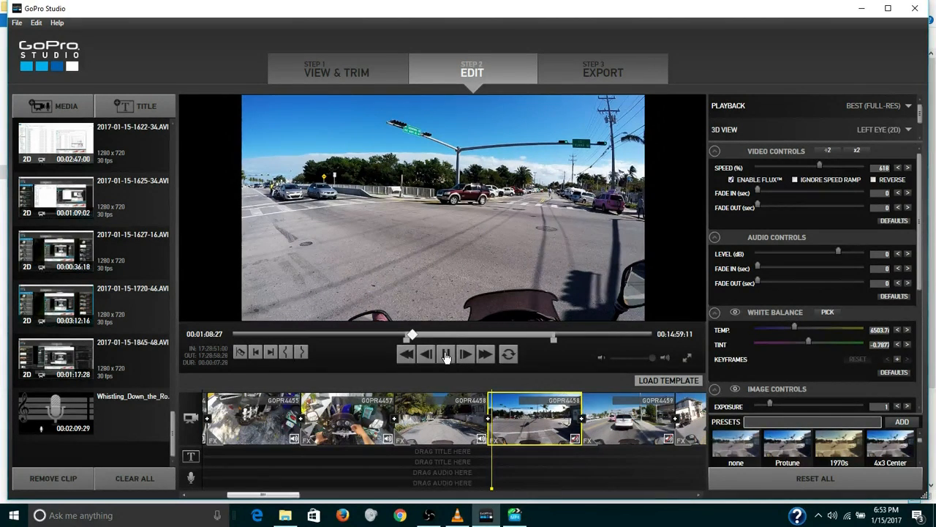
click(447, 421)
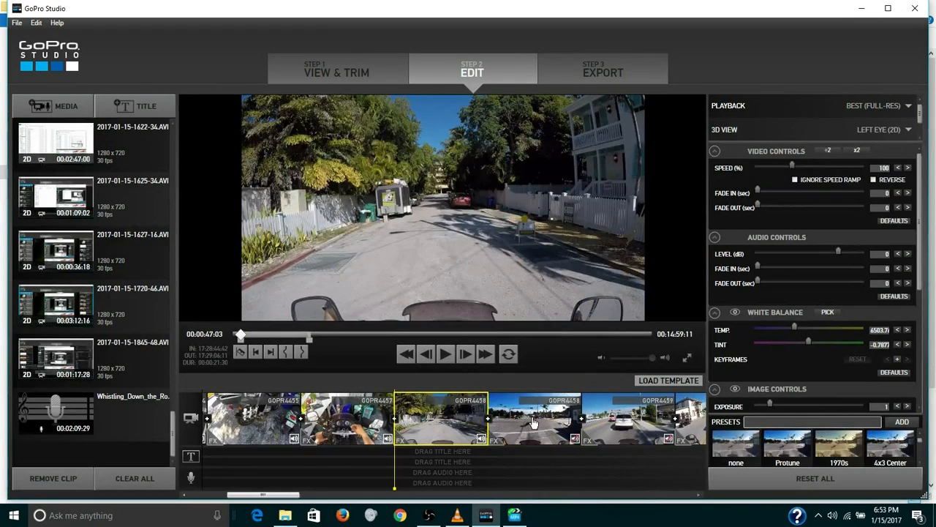
click(532, 423)
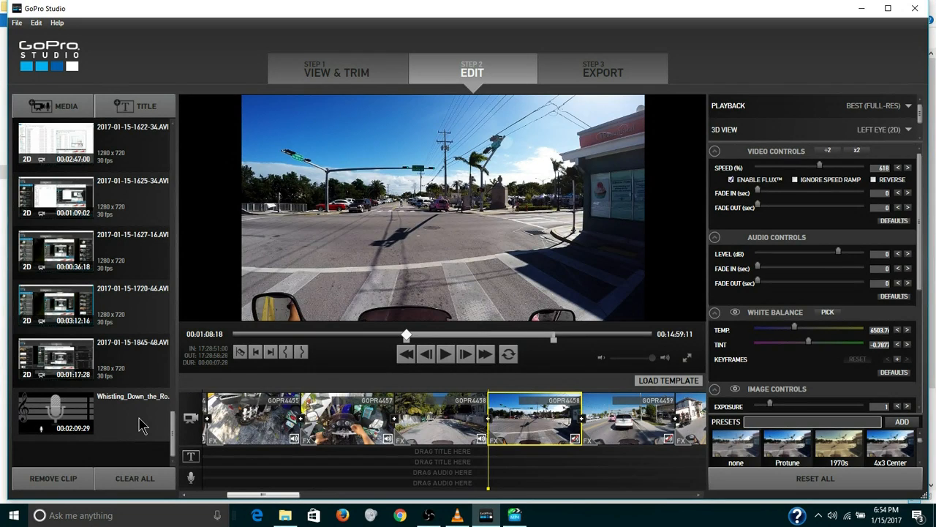
Place the Whistling Down the Road music under the second GOPR4458 clip and trim its end to where GOPR4461 begins.
click(142, 427)
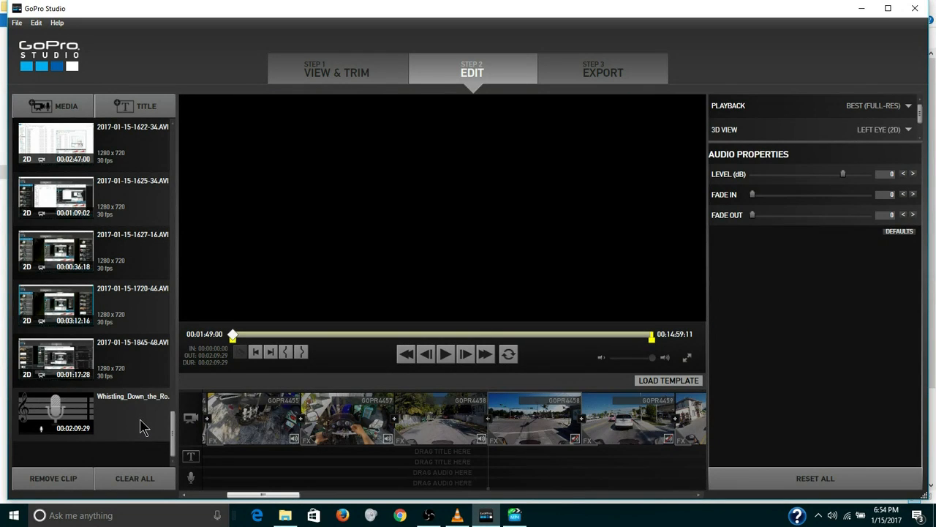
drag(145, 427, 516, 457)
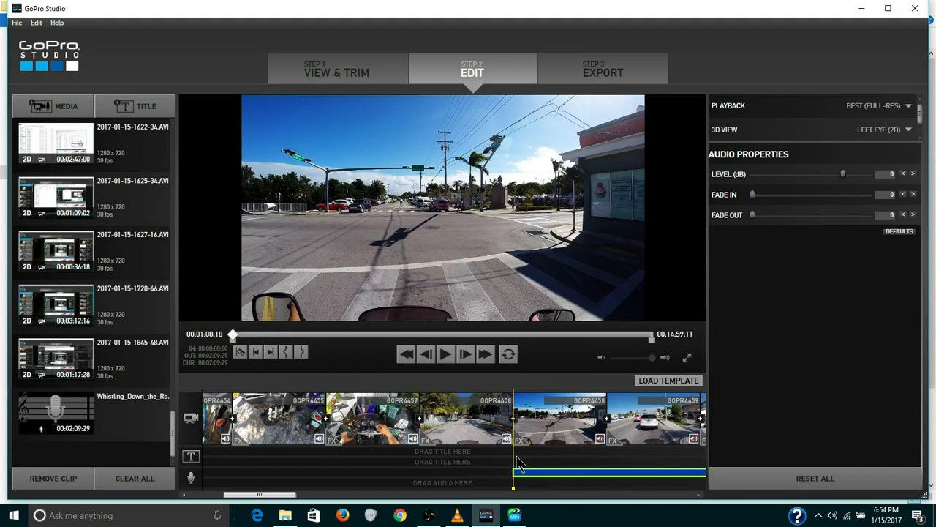
drag(253, 496, 295, 497)
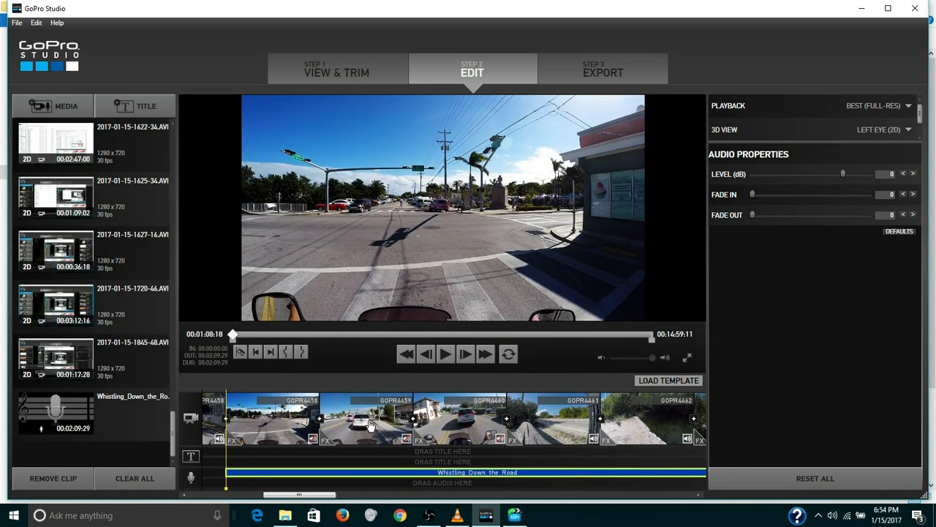
click(560, 433)
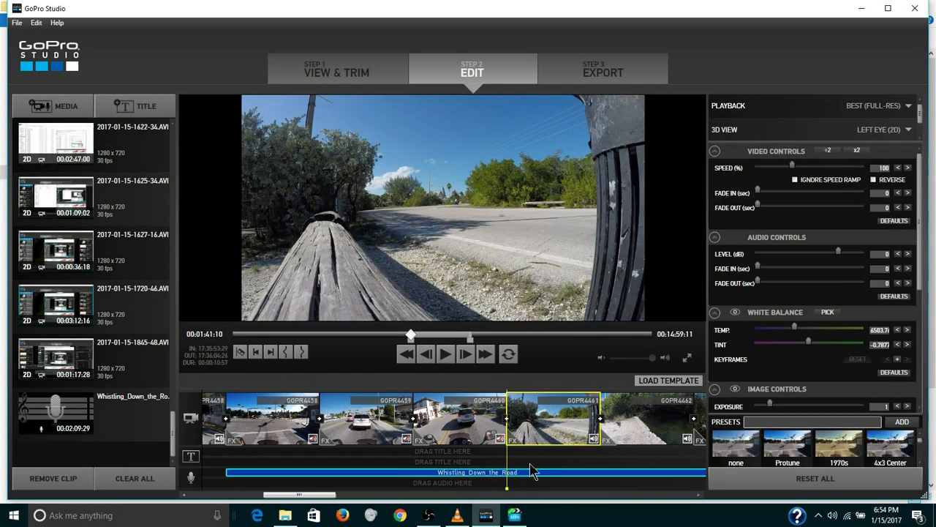
click(521, 473)
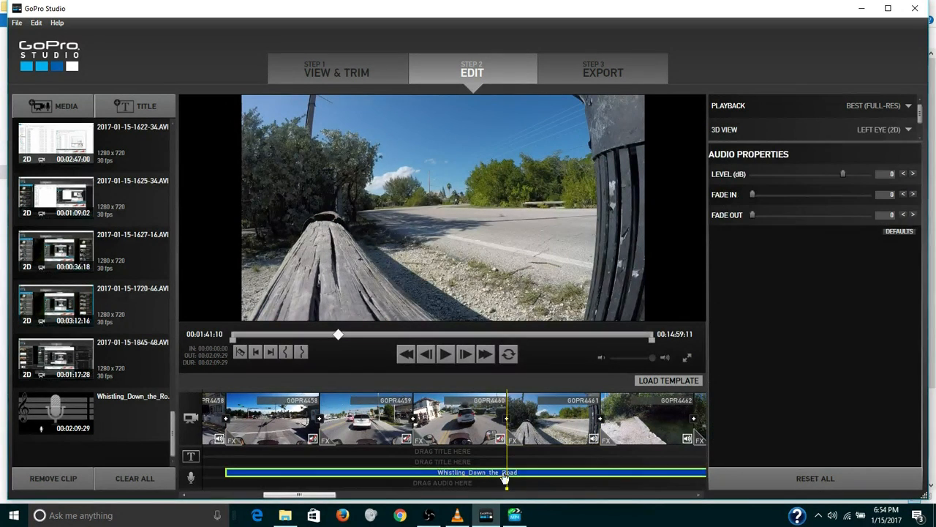
click(306, 353)
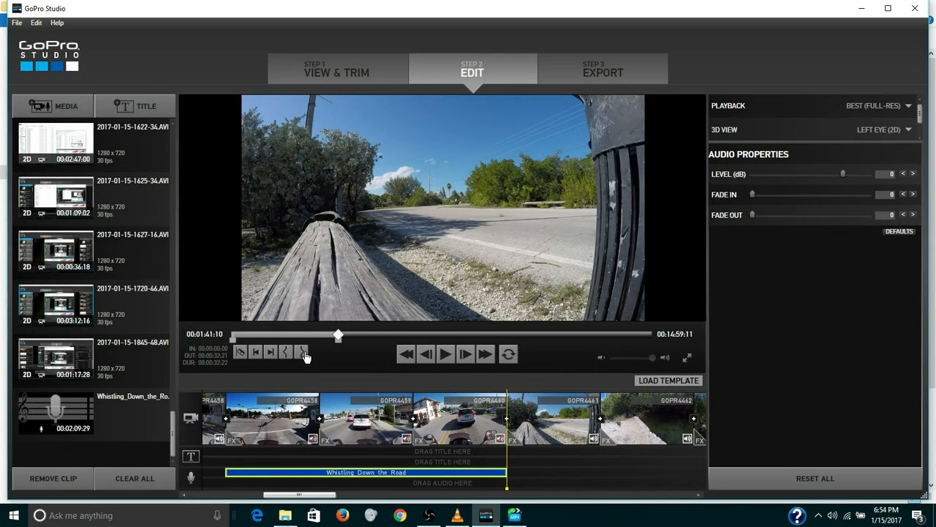
click(265, 431)
click(447, 355)
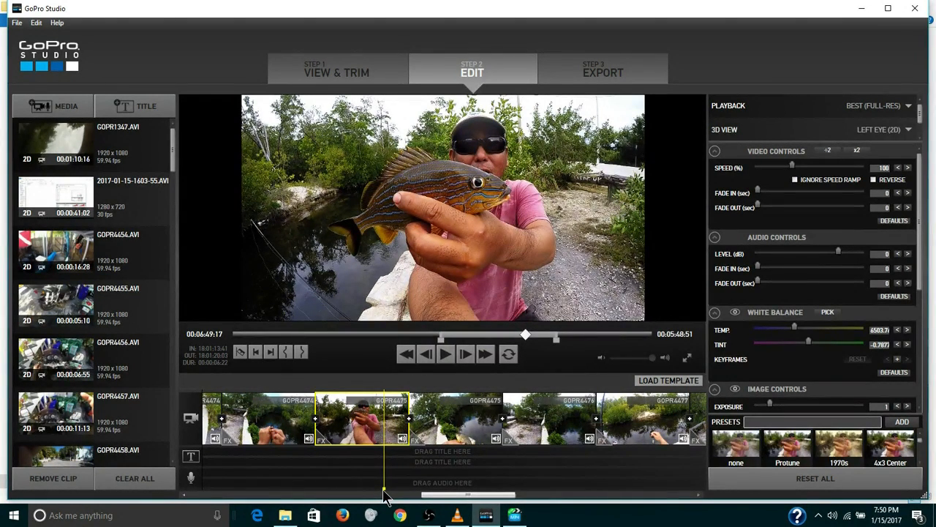
Pick the fish close-up frame at 00:06:49:28 in the GOPR4475 clip and start exporting it as a still image.
mouse_move(386, 496)
mouse_down()
mouse_move(361, 494)
mouse_move(395, 494)
mouse_move(387, 492)
mouse_up()
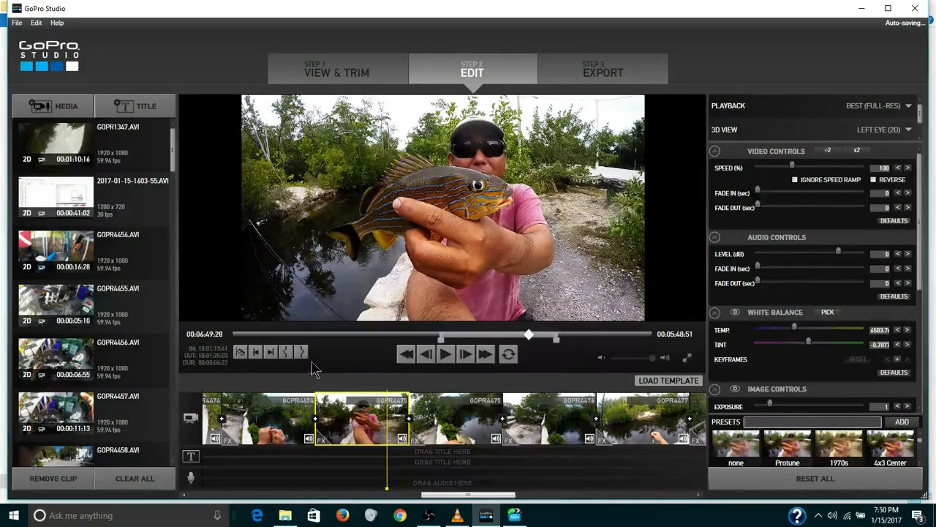
click(16, 22)
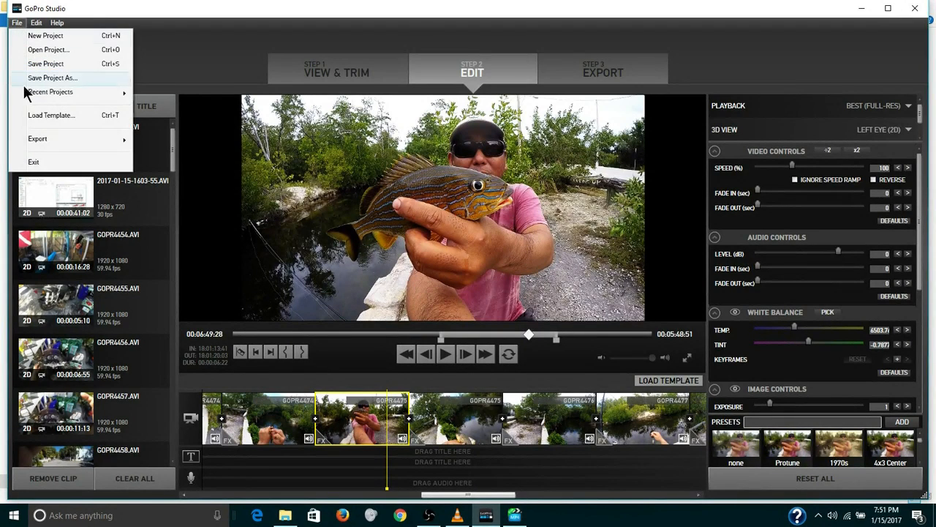
mouse_move(71, 138)
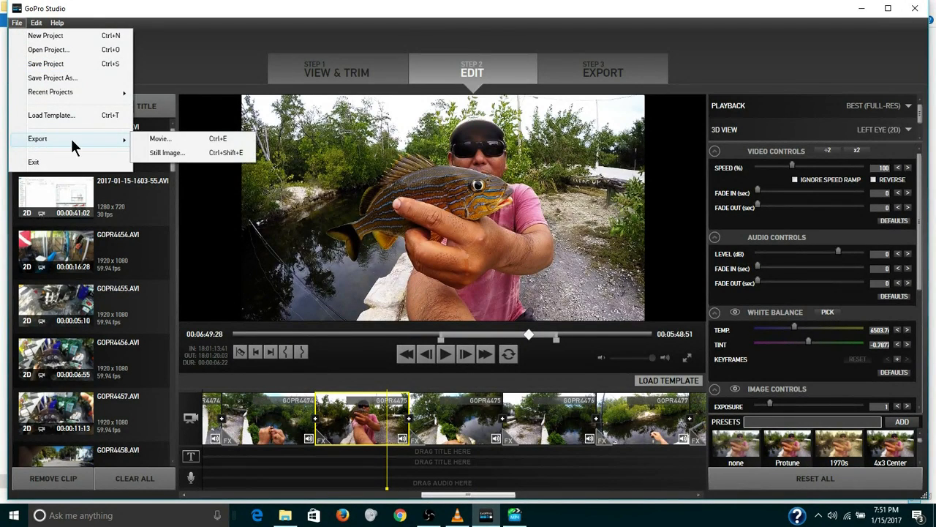
click(183, 155)
click(500, 319)
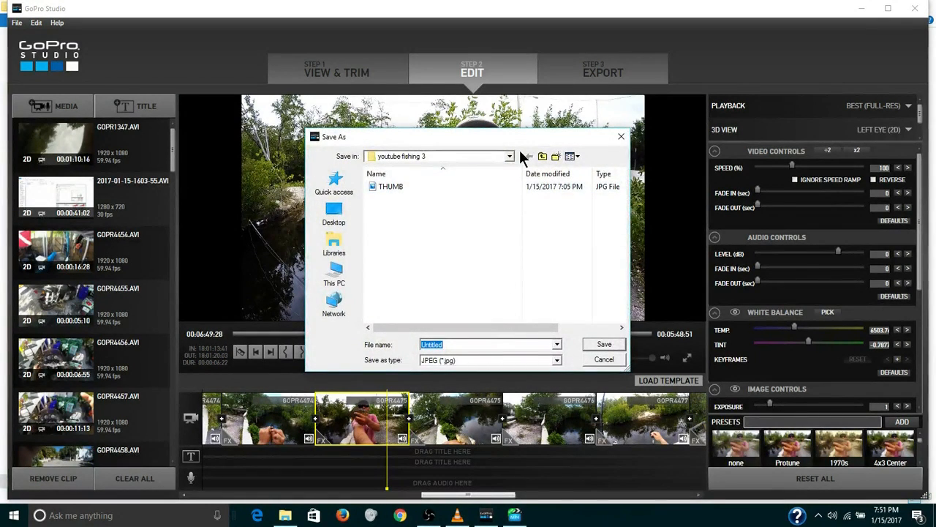
Choose the jan15 folder inside Gopro as the save location for the JPEG still.
click(509, 158)
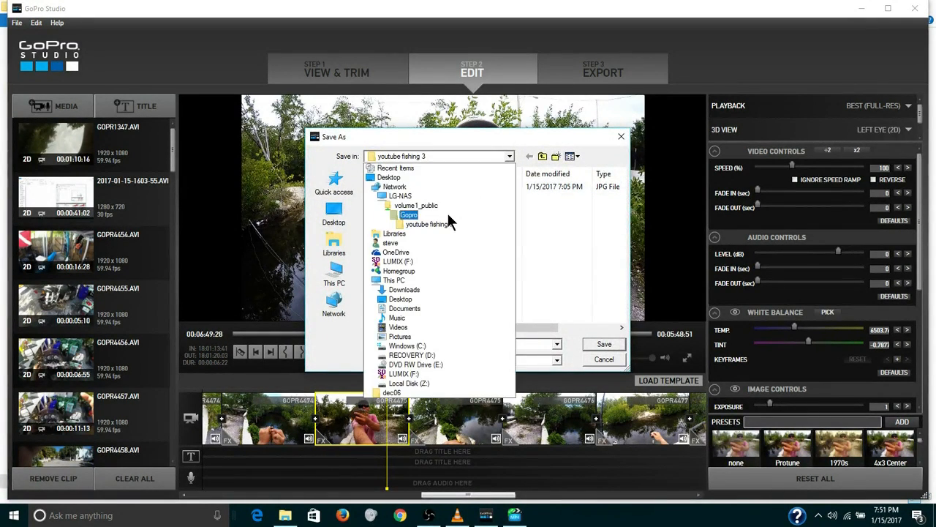
click(412, 214)
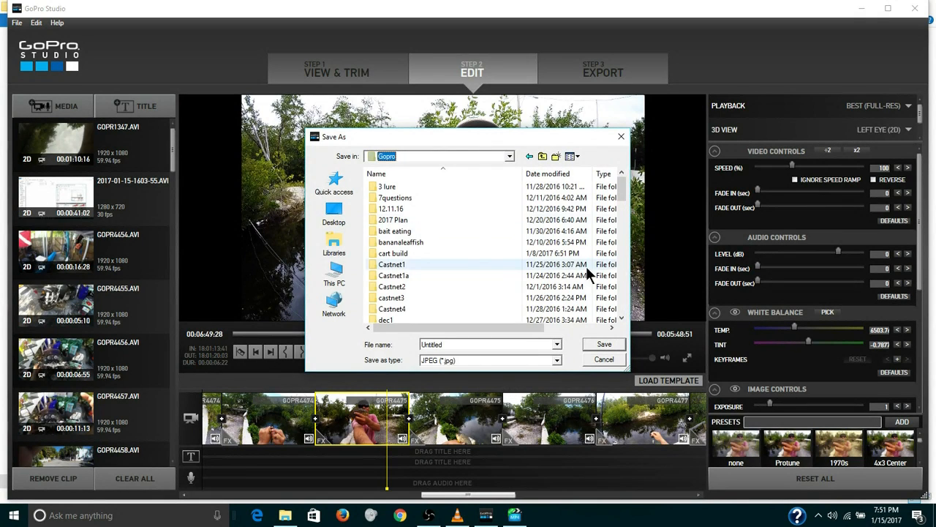
click(622, 274)
click(622, 273)
click(623, 274)
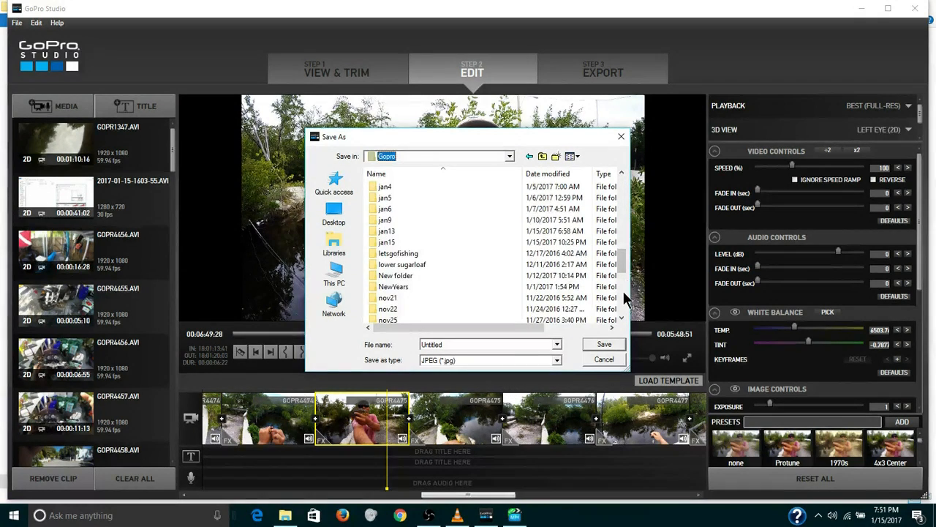
double_click(489, 241)
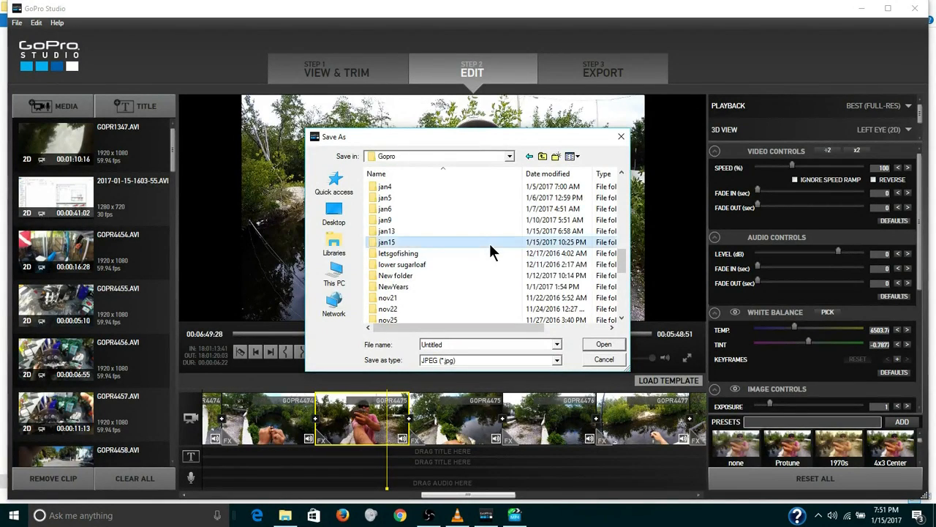
Name the still image thumb and save it as a JPEG in the jan15 folder.
double_click(429, 347)
text(thumb)
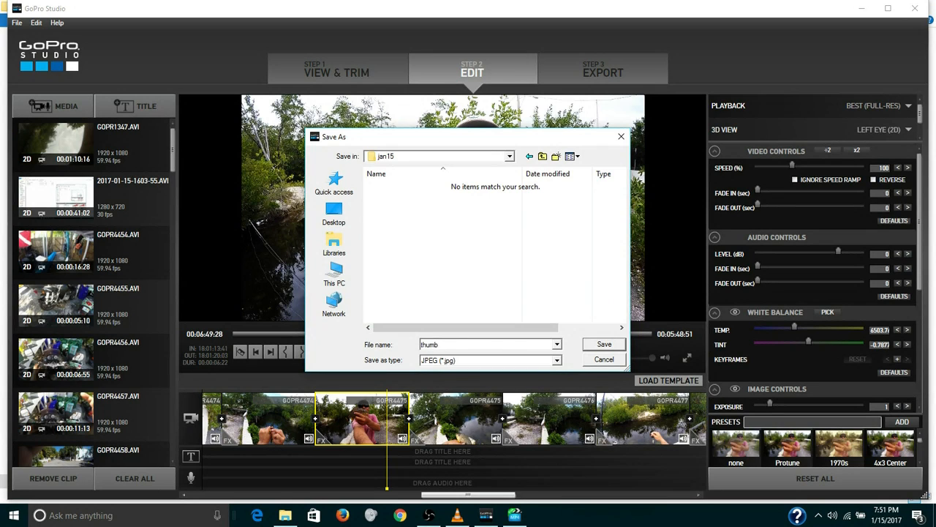
click(601, 346)
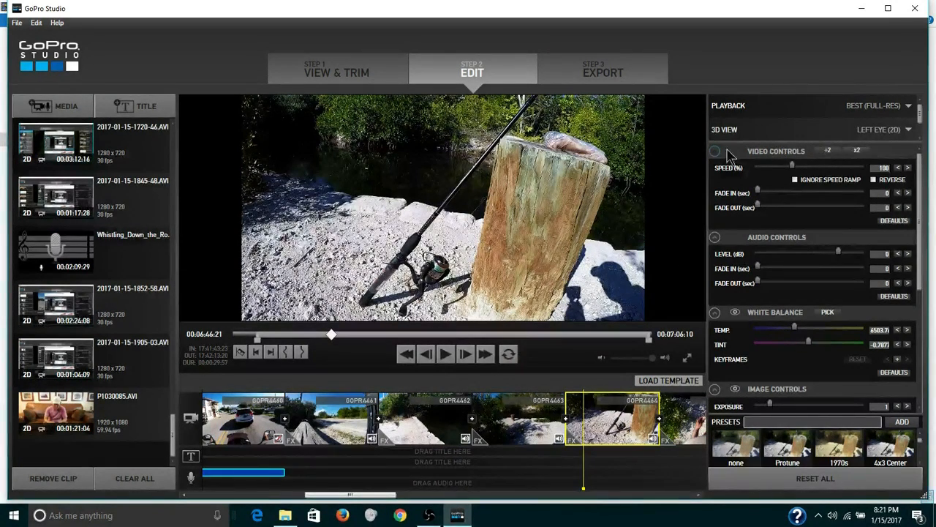
Export the edited video with the YouTube preset as 01.15.17.mp4 in the FINAL folder, replacing the existing file.
click(605, 73)
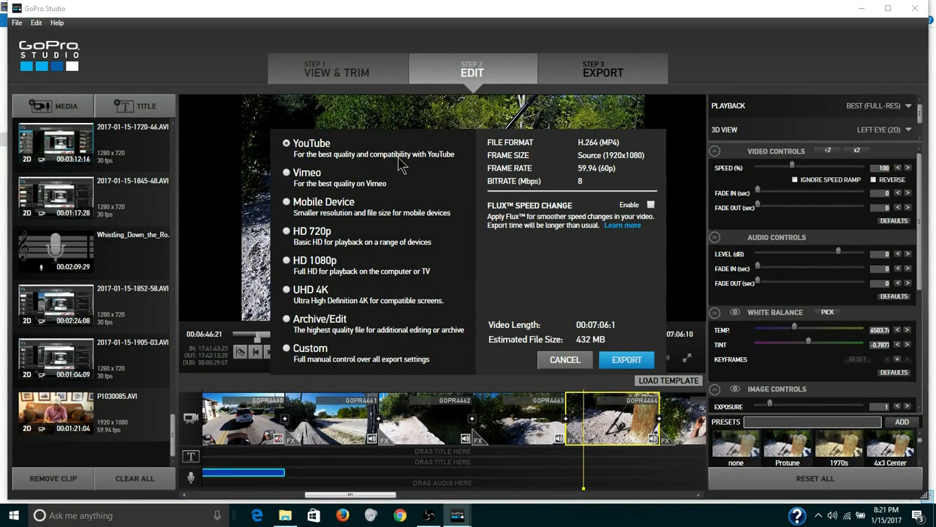
click(623, 361)
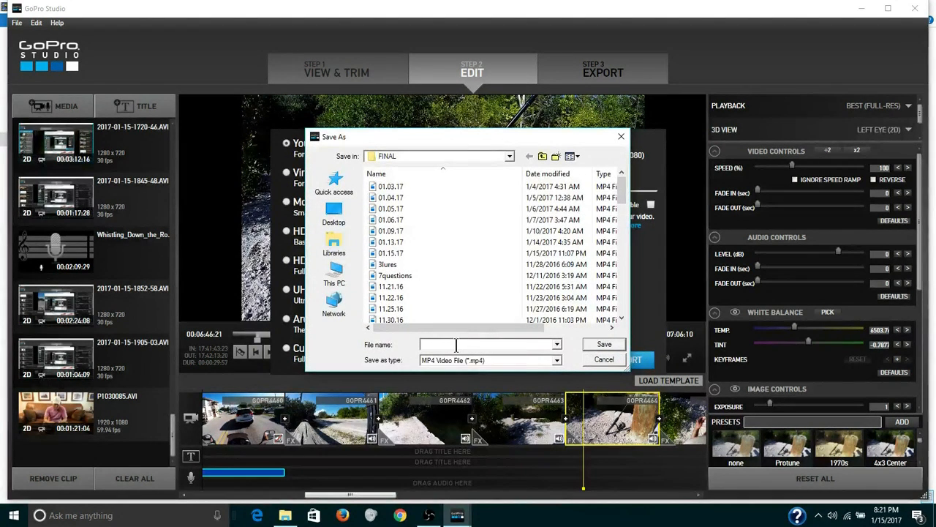
text(01)
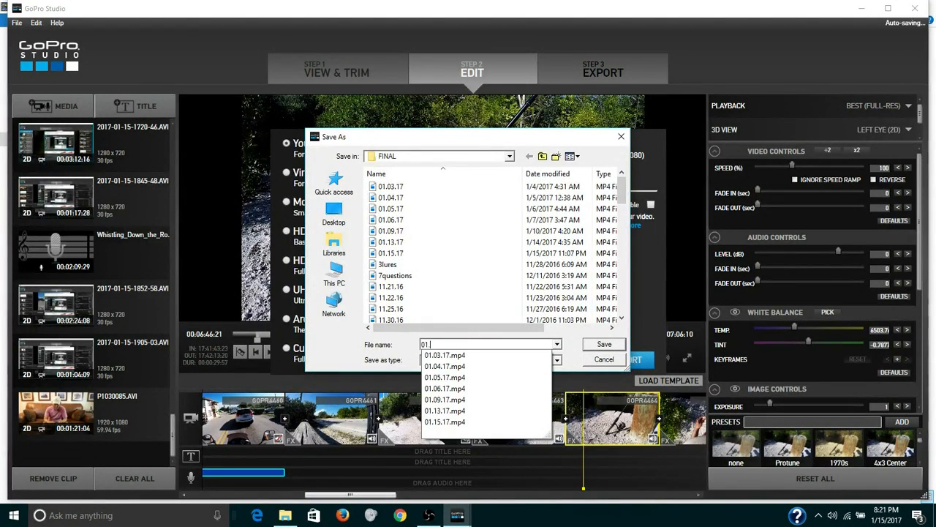
text(.15)
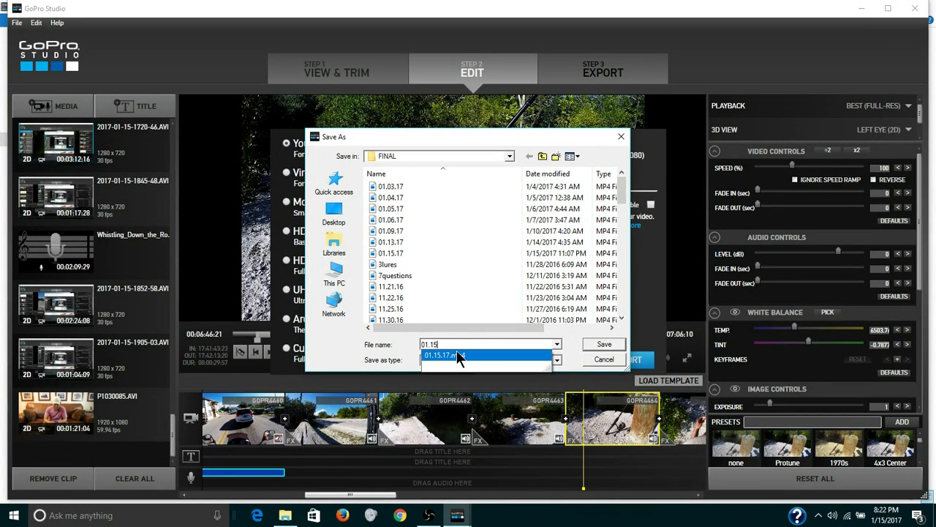
click(457, 351)
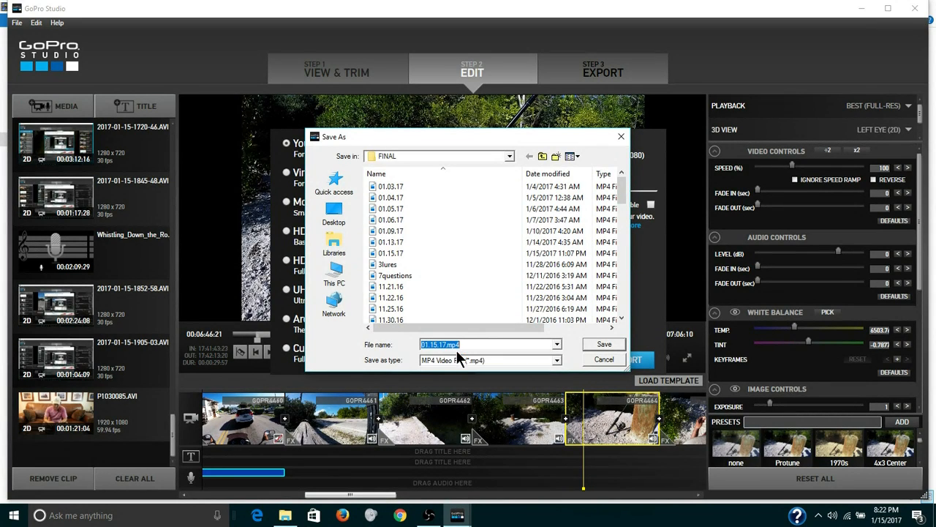
click(603, 347)
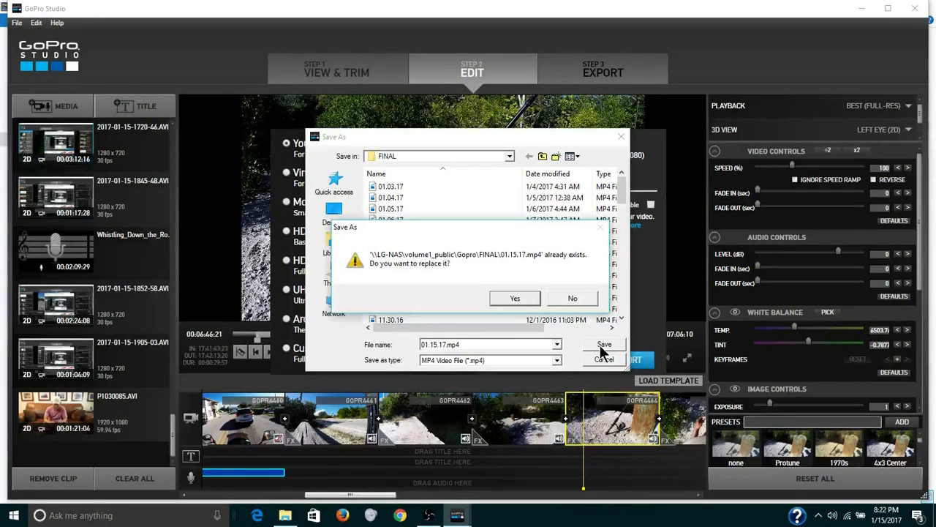
click(518, 295)
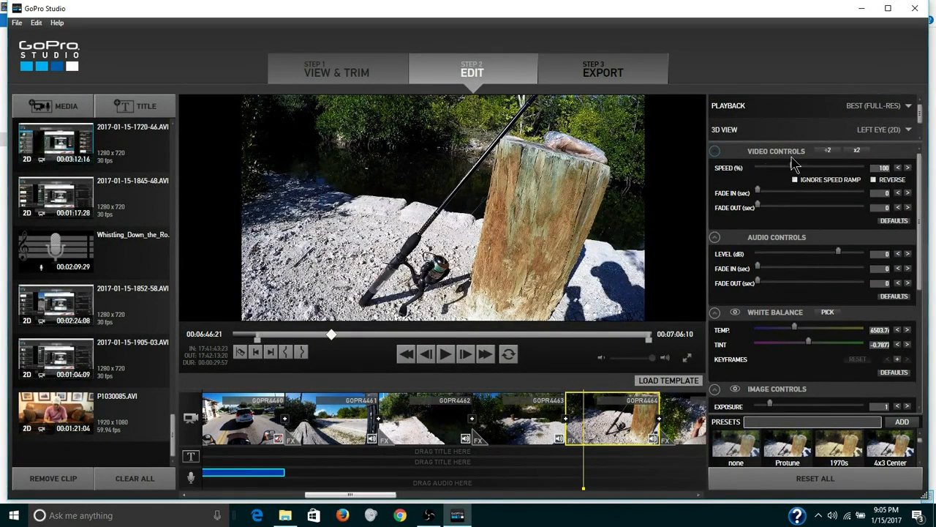
Switch to Chrome, go to the Key West Kayak Fishing YouTube channel and open the video upload page.
click(400, 515)
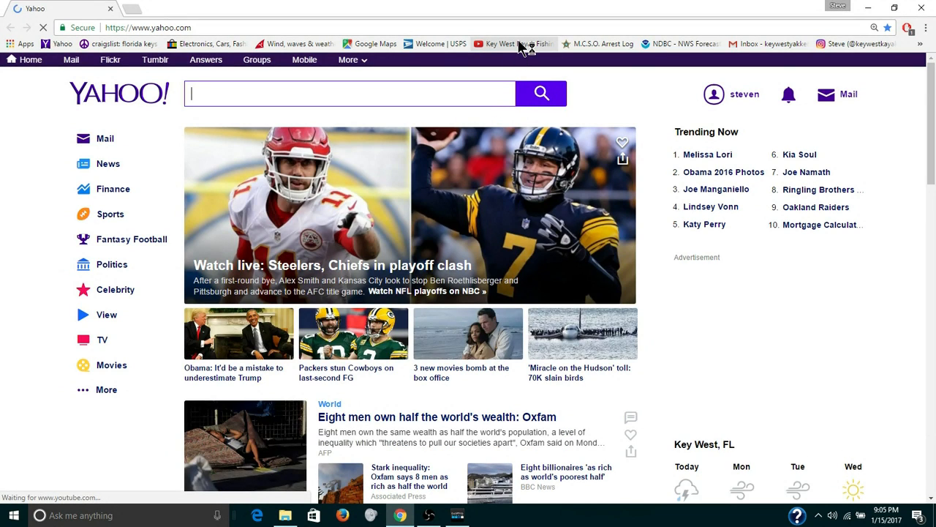
click(519, 44)
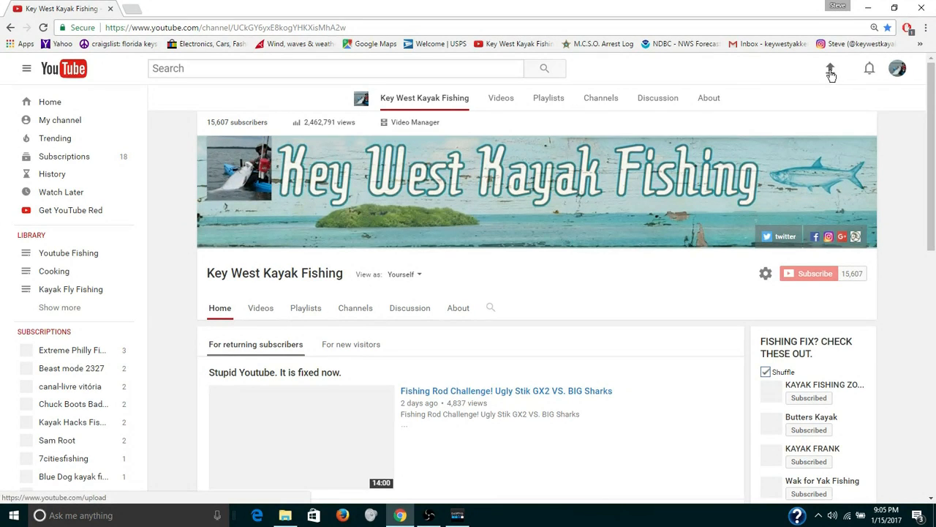
click(830, 71)
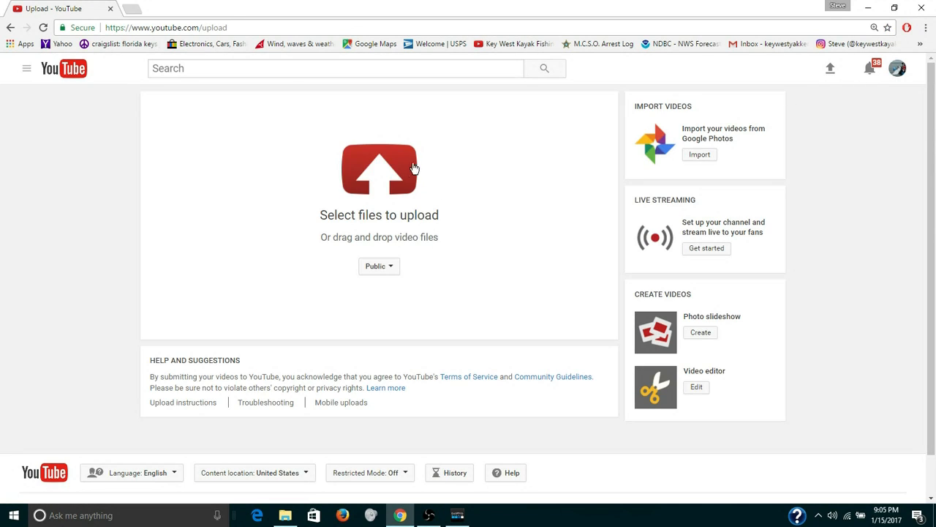
Upload the 01.15.17 video from the FINAL folder to YouTube with Public visibility.
click(393, 180)
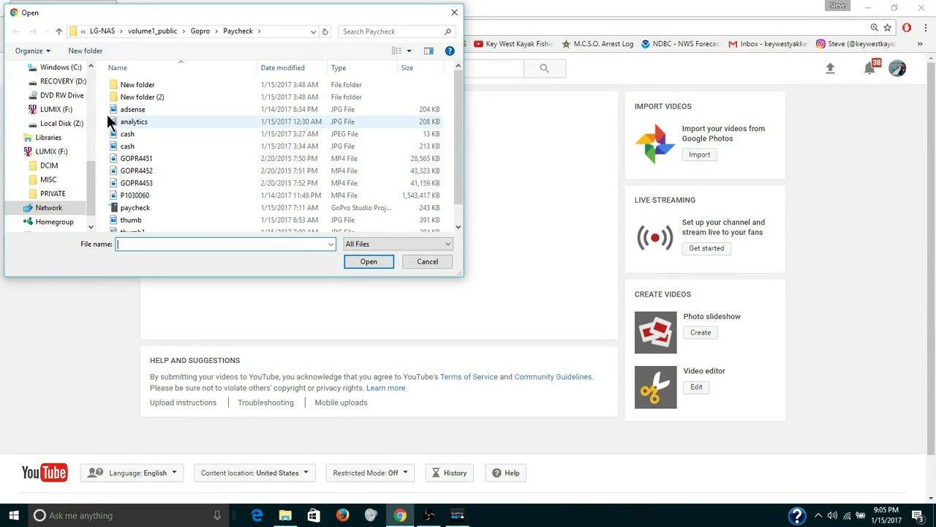
scroll(90, 90, up, 4)
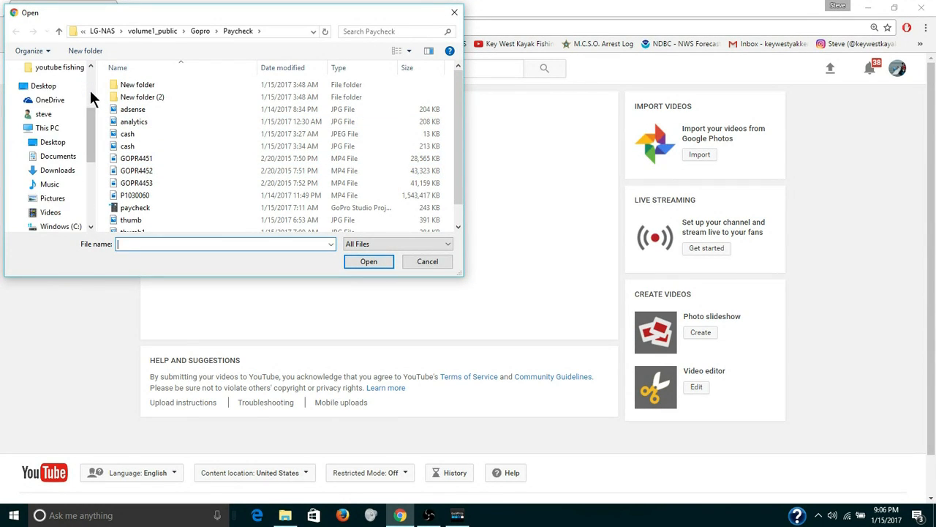
scroll(90, 91, up, 3)
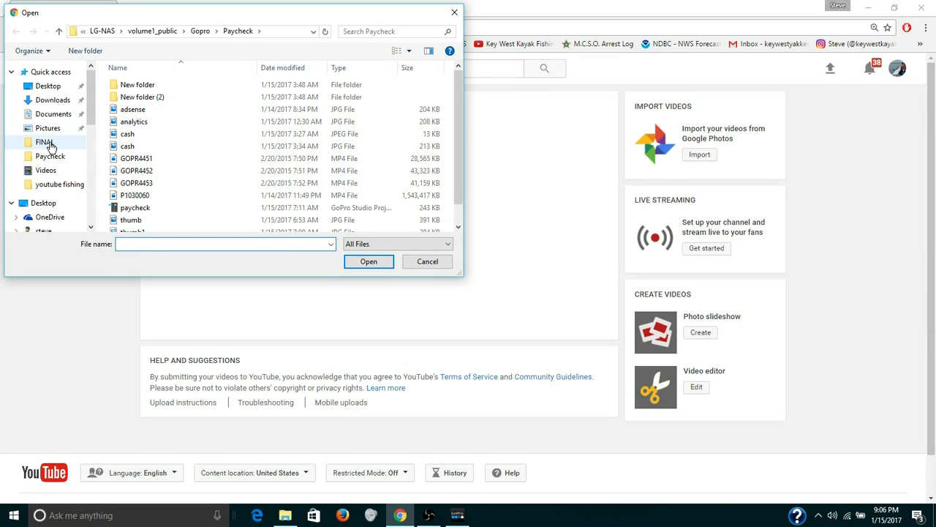
click(45, 142)
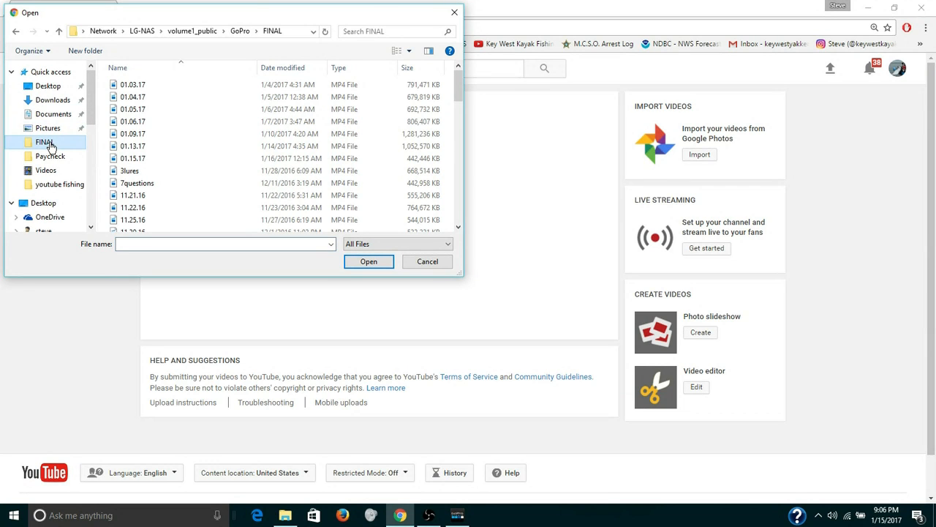
double_click(265, 160)
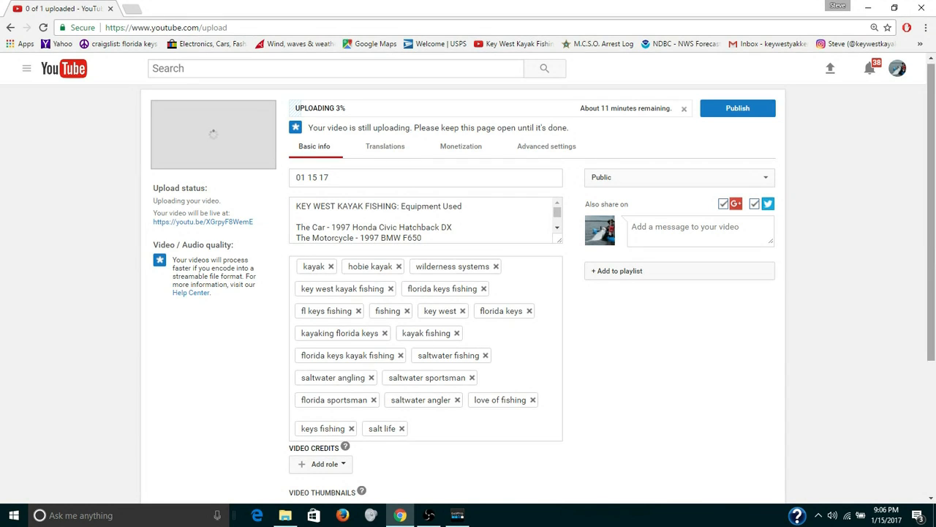
Set the thumb image from the GoPro jan15 folder as the uploading video's custom thumbnail.
drag(934, 253, 933, 323)
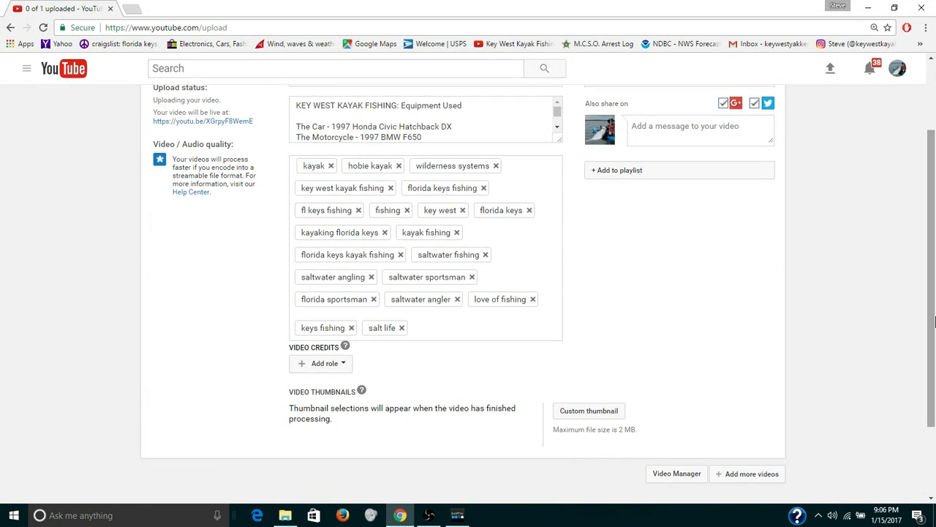
click(616, 412)
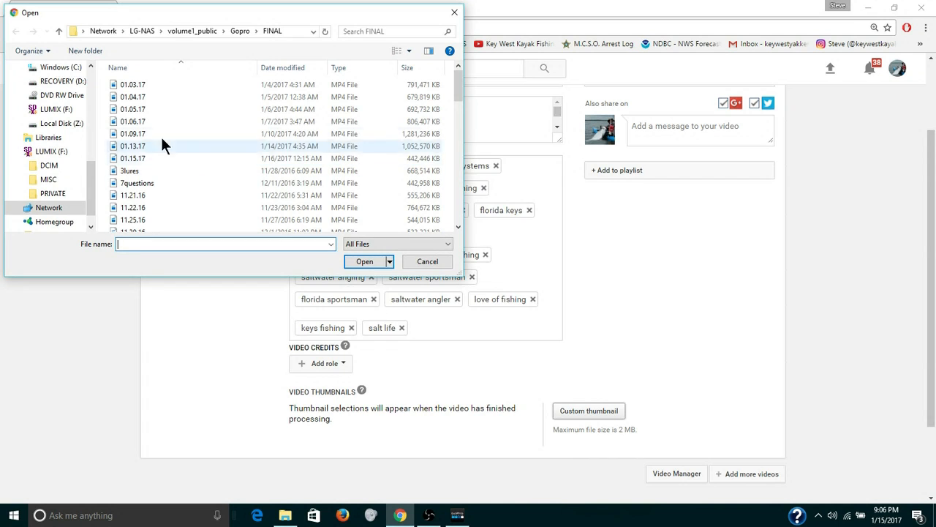
scroll(89, 95, up, 10)
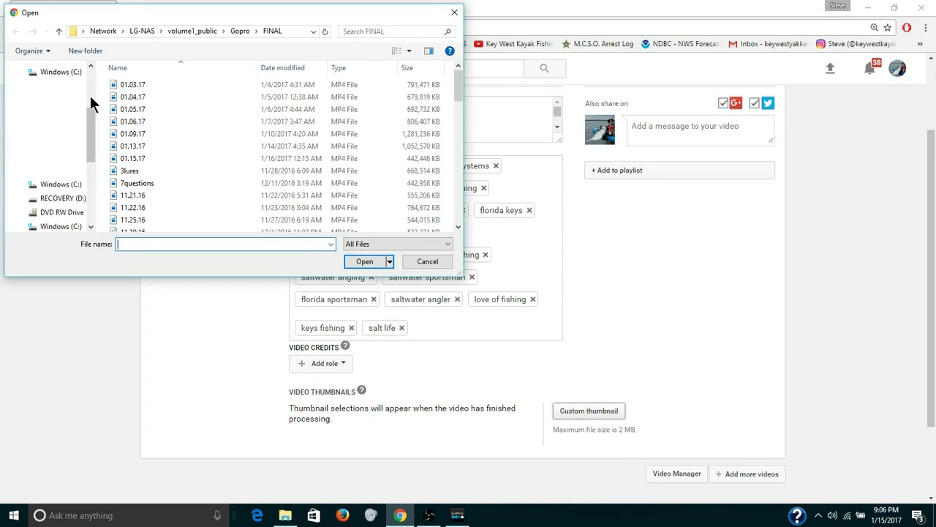
click(71, 188)
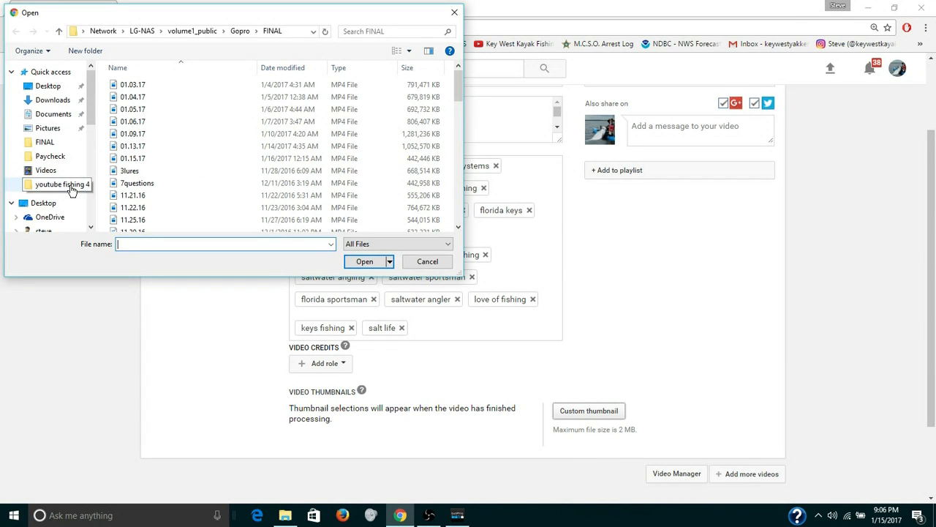
click(73, 136)
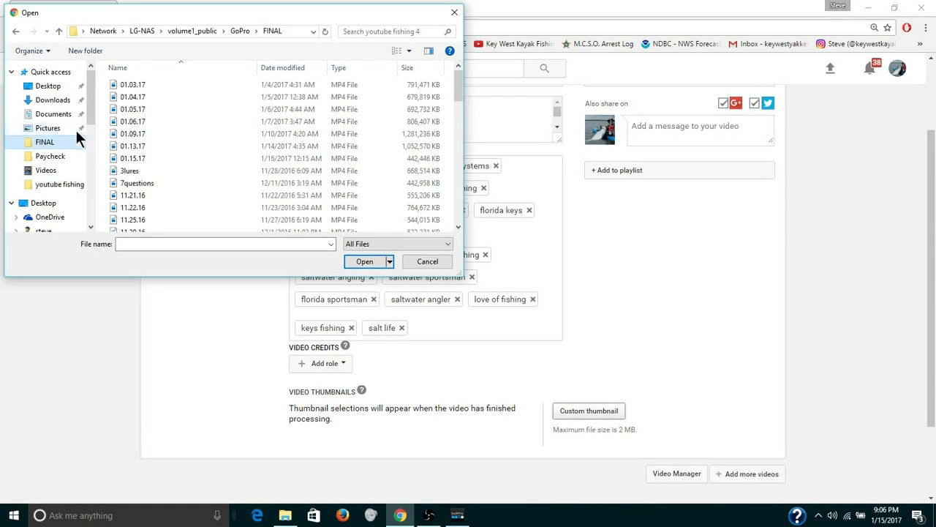
click(60, 30)
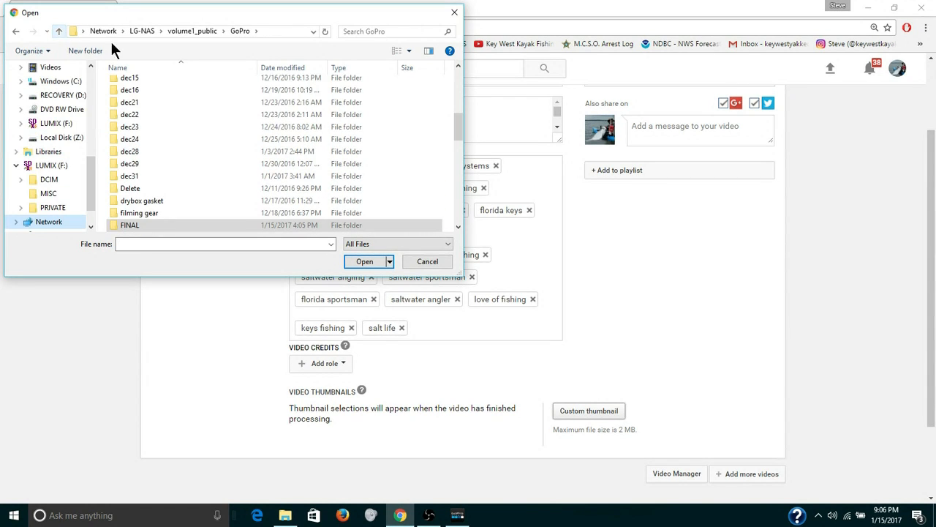
click(455, 182)
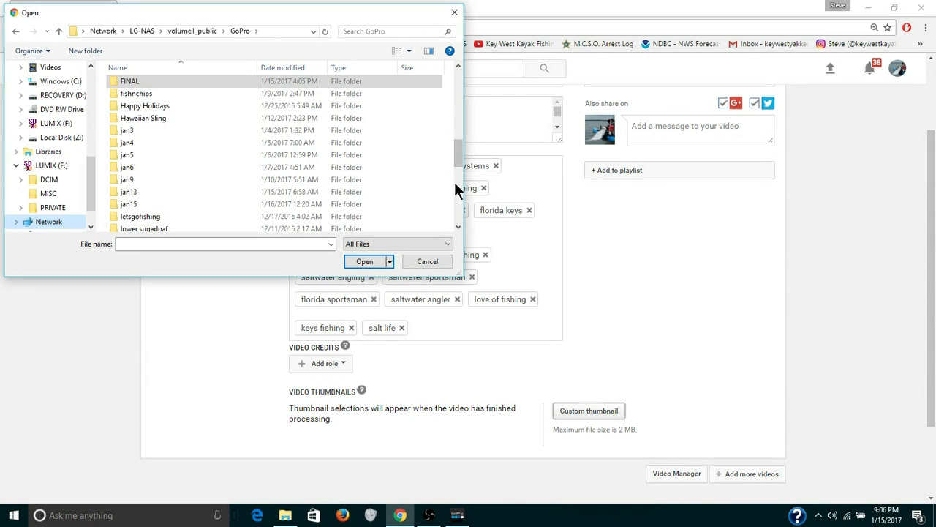
double_click(365, 203)
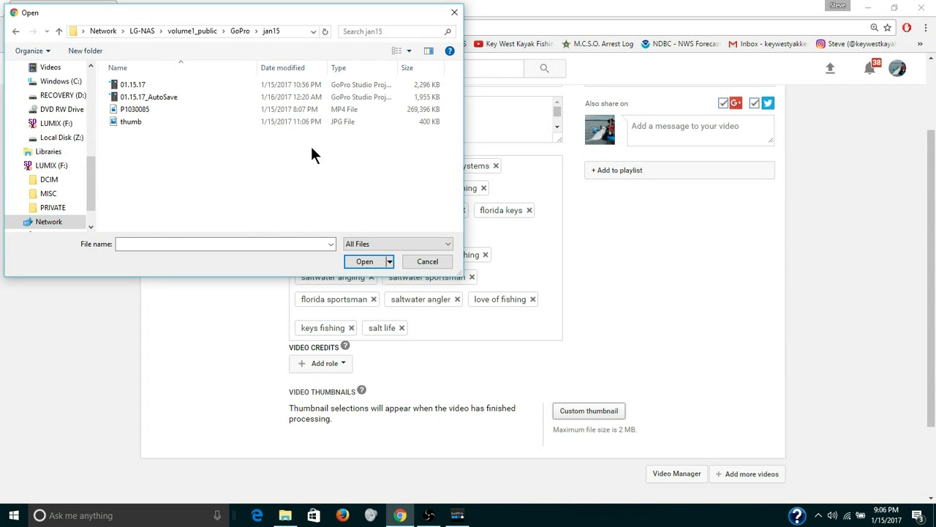
double_click(311, 123)
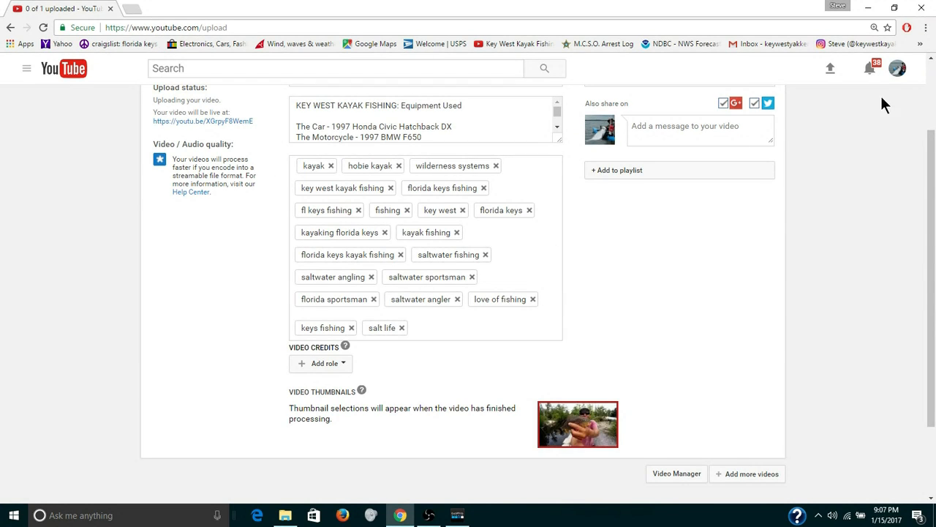
Review the video description from the opening summary through the Equipment Used list of vehicles, kayaks, rods and reels.
scroll(931, 62, up, 1)
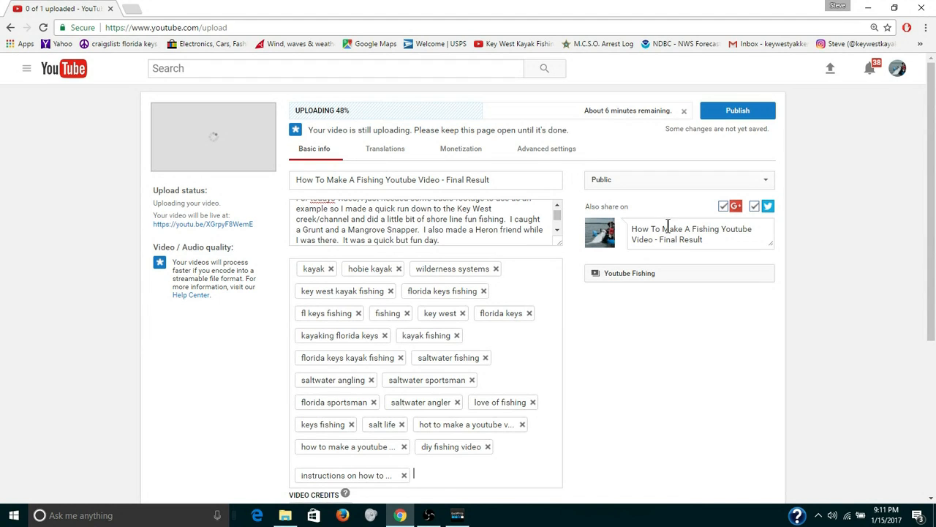
click(556, 206)
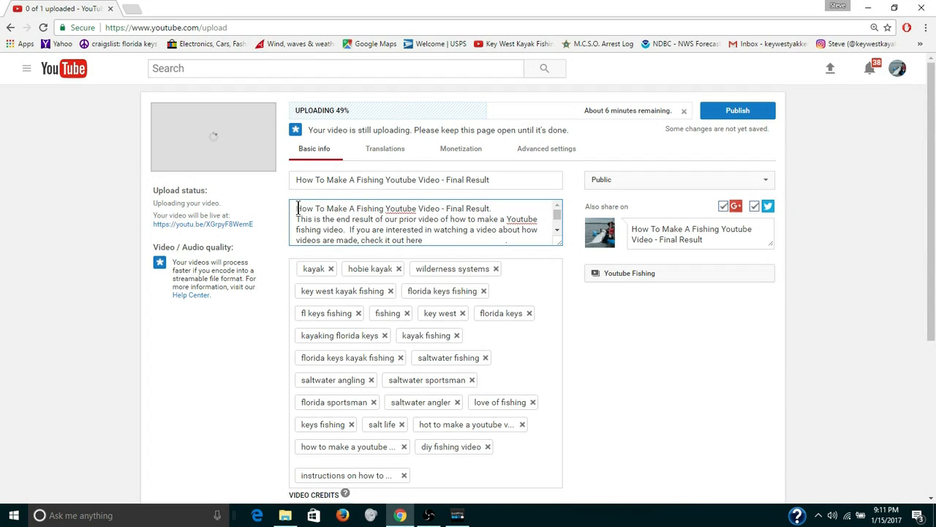
click(487, 207)
text(.)
scroll(556, 220, down, 5)
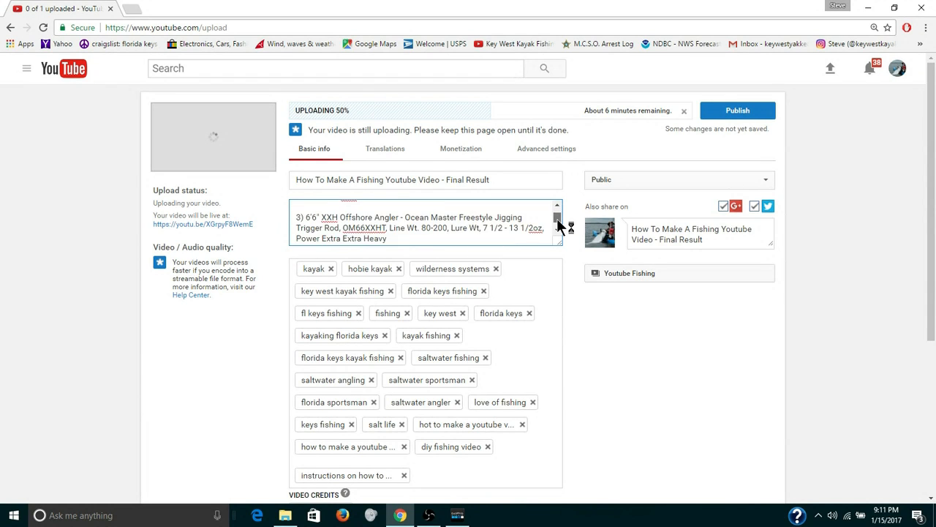
scroll(557, 219, up, 5)
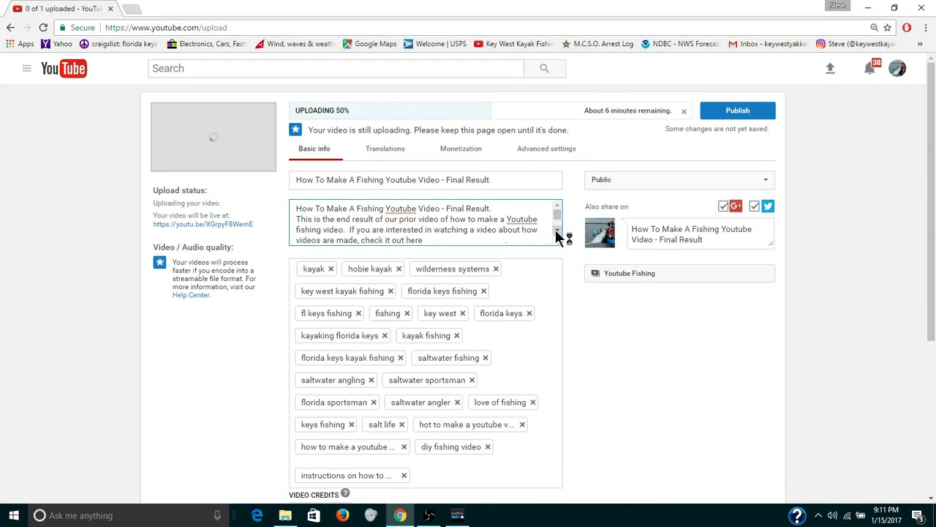
scroll(557, 232, down, 4)
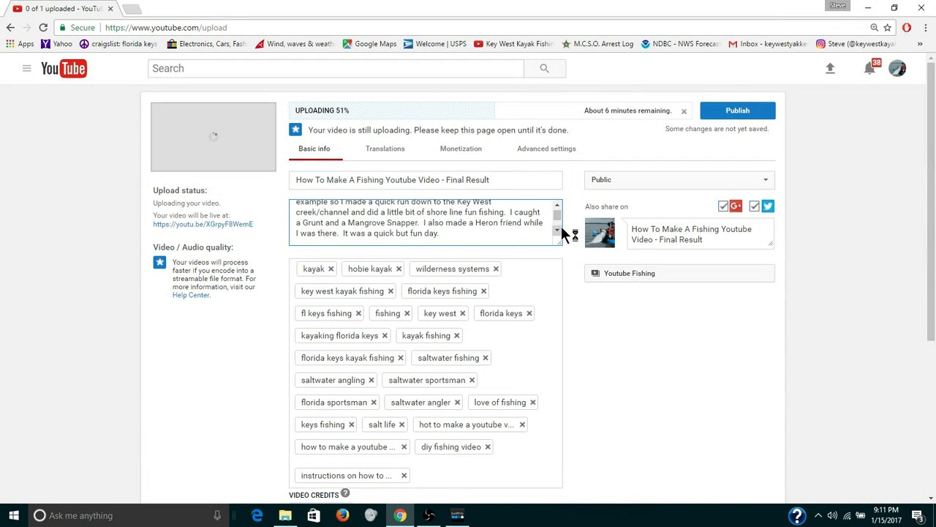
scroll(561, 227, down, 3)
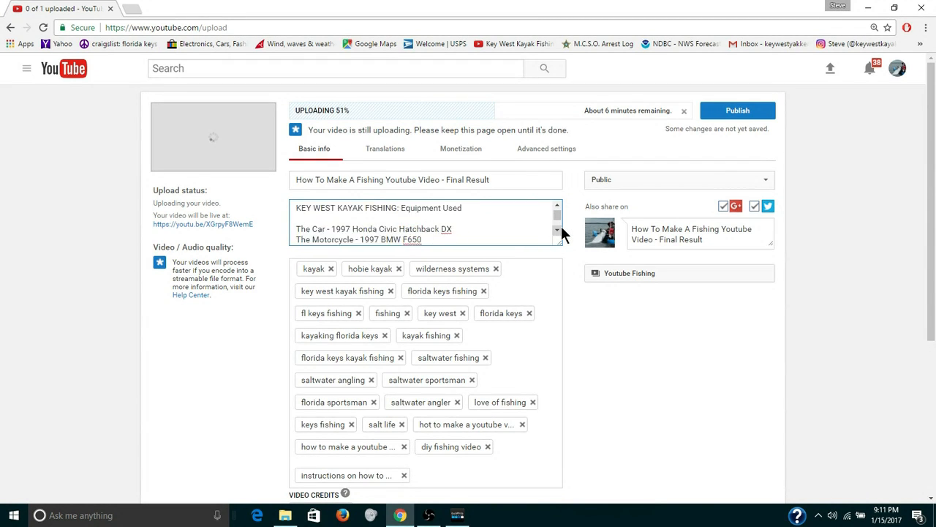
scroll(559, 230, down, 4)
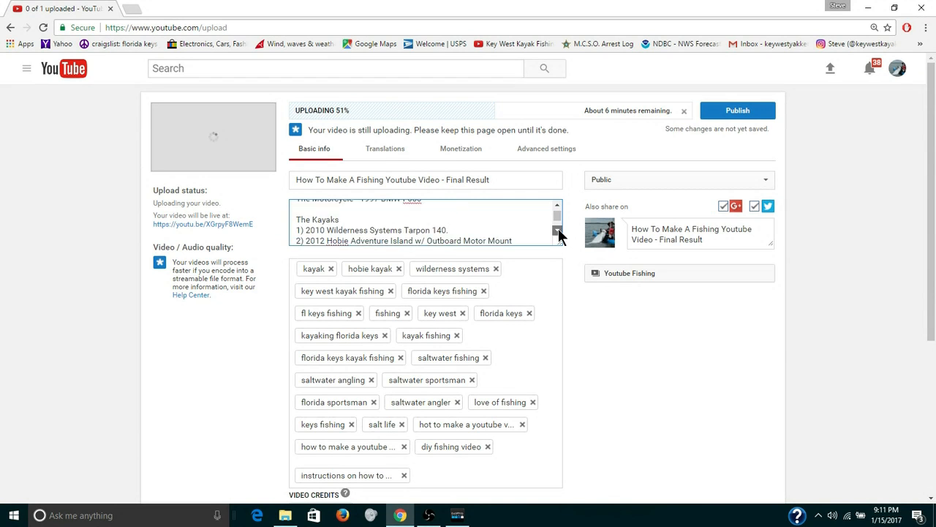
scroll(558, 230, down, 2)
click(557, 231)
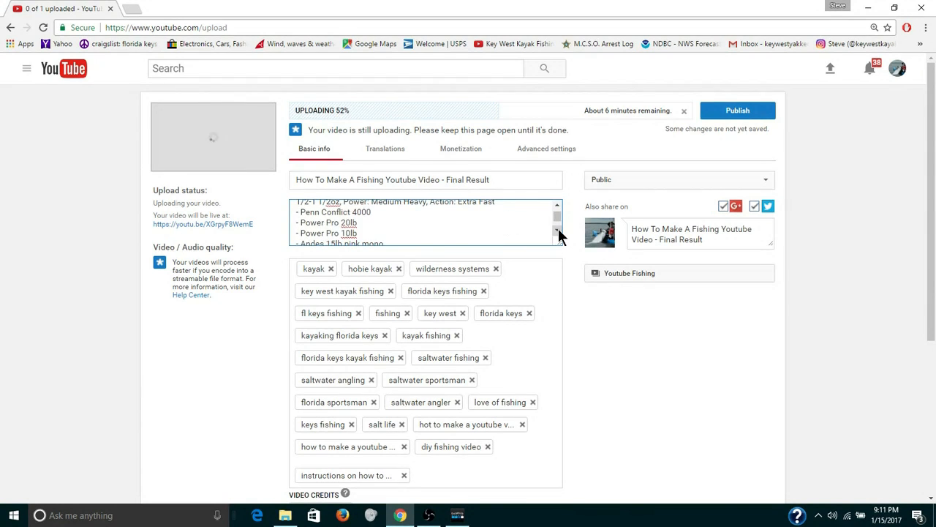
click(557, 231)
click(557, 231)
click(557, 231)
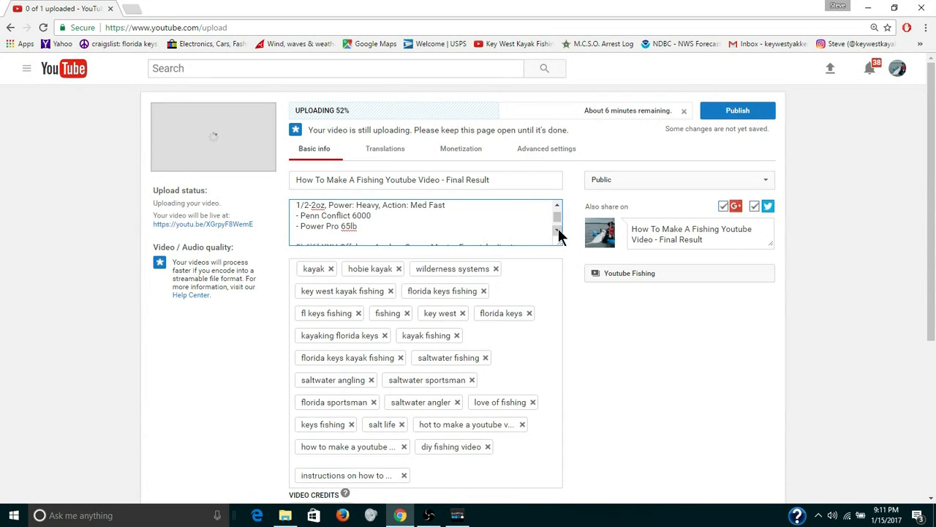
click(557, 231)
click(557, 231)
click(557, 231)
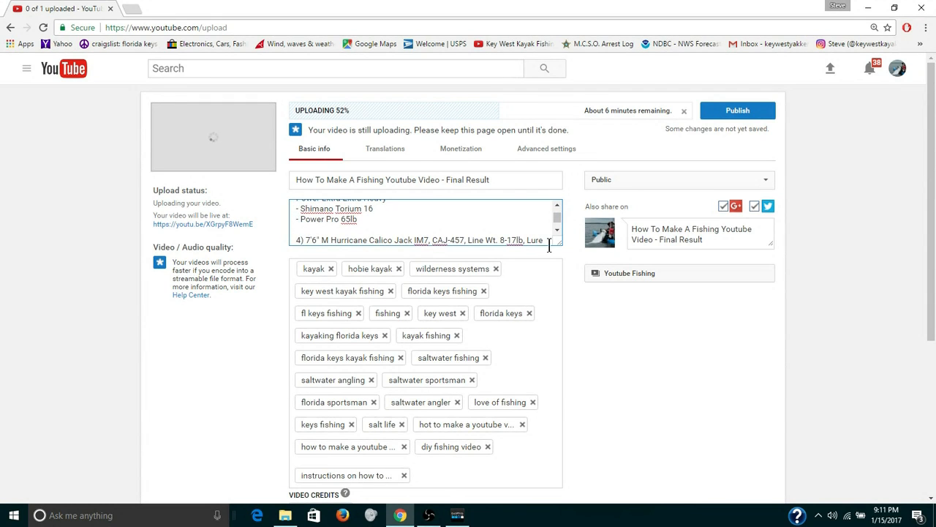
Review the uploading video's tags and its custom thumbnail.
drag(934, 212, 934, 245)
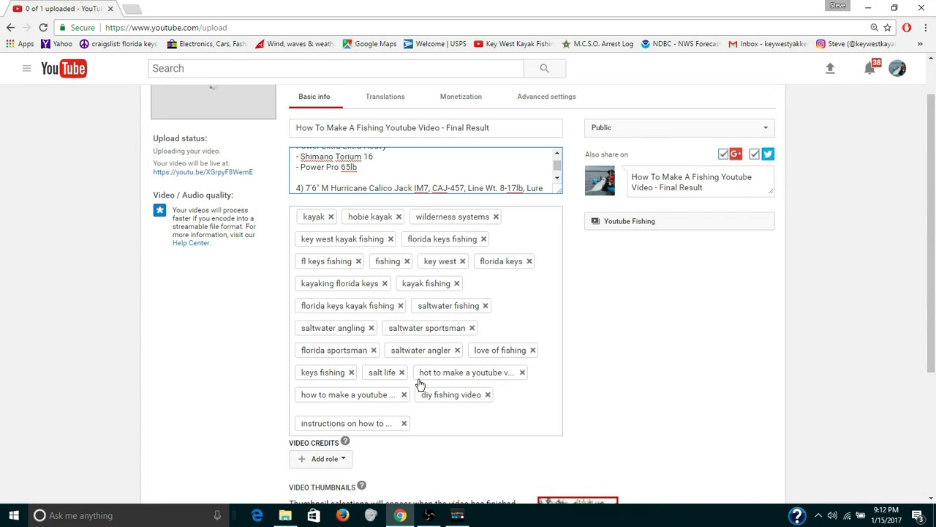
drag(934, 175, 932, 291)
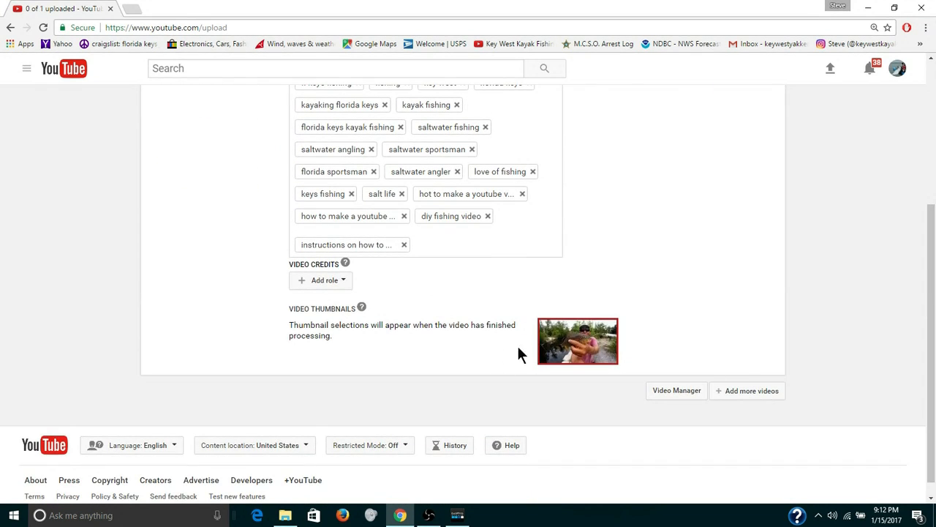
mouse_move(577, 357)
click(932, 69)
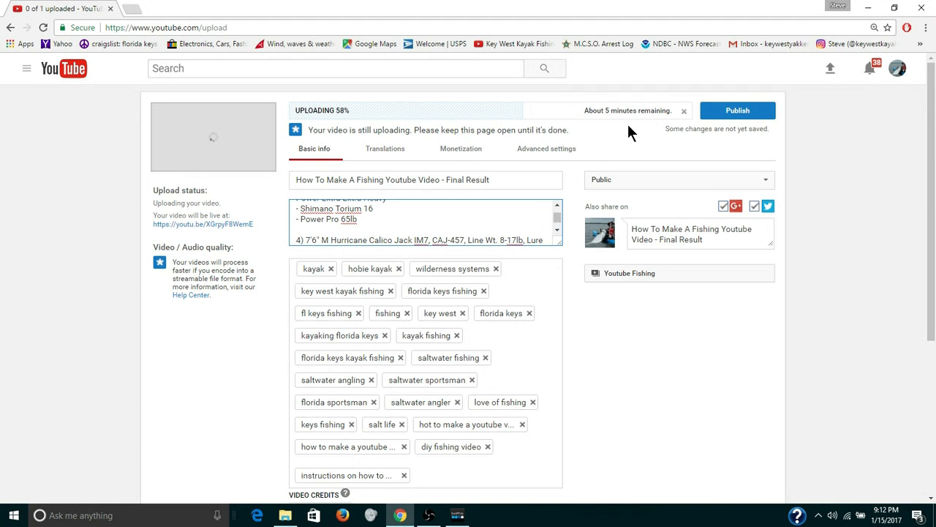
Set the uploading video's privacy to Private and save its details.
click(768, 180)
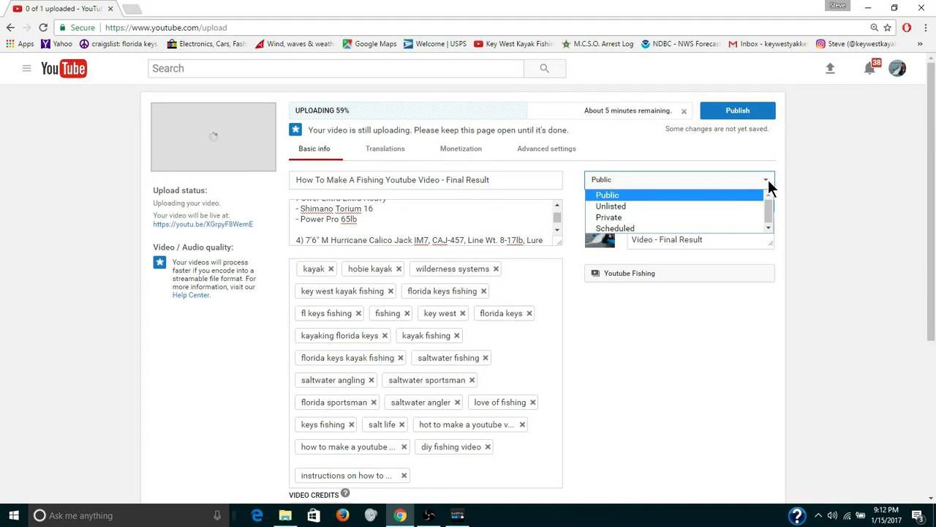
key(Escape)
click(726, 214)
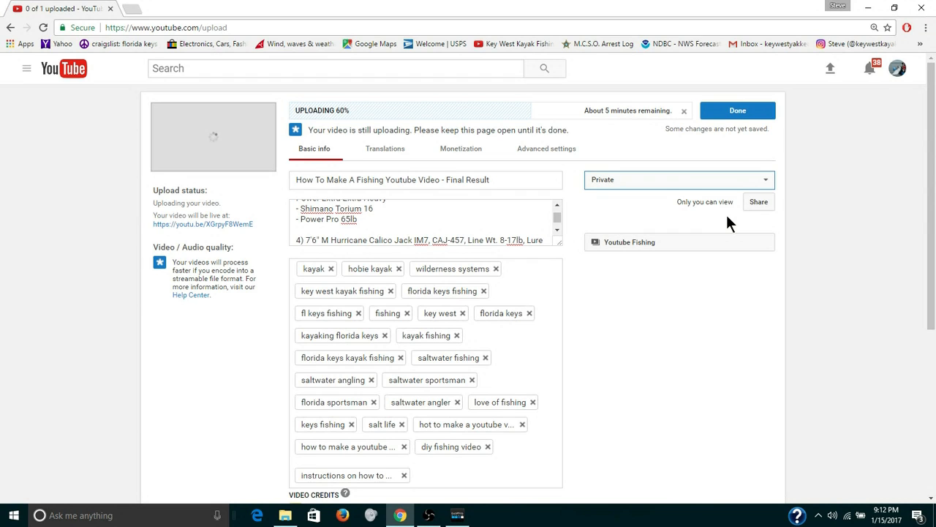
click(766, 181)
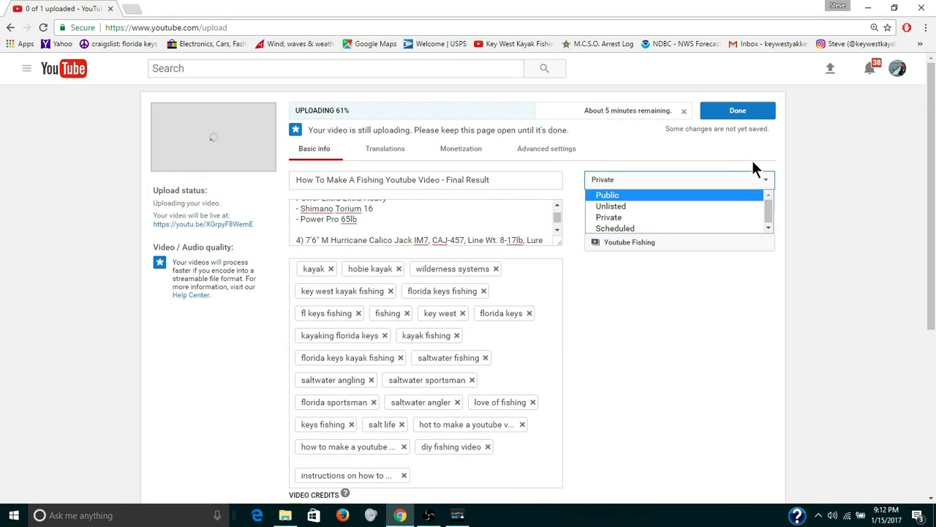
click(735, 217)
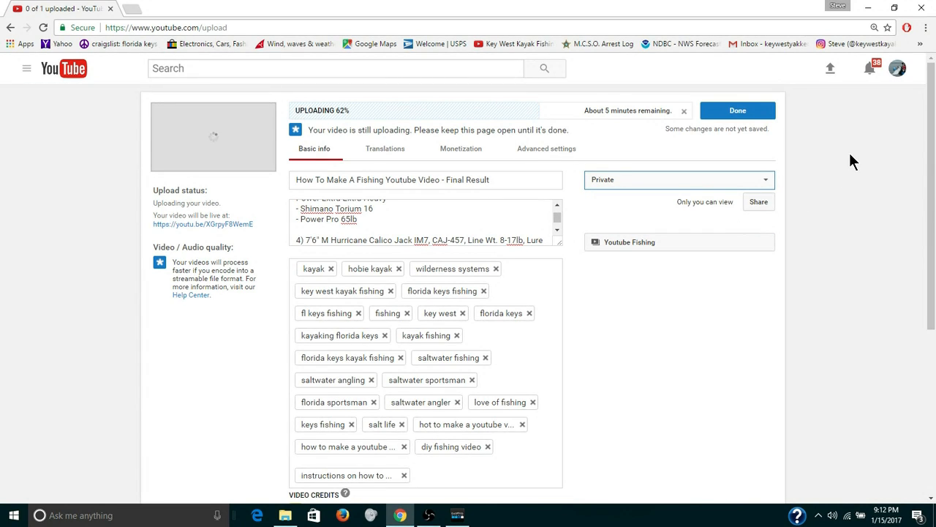
click(738, 111)
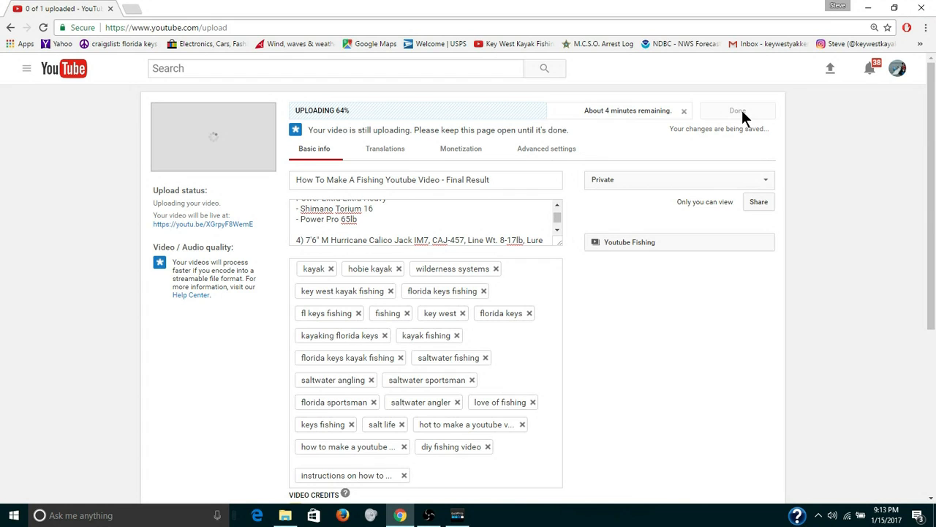
click(740, 111)
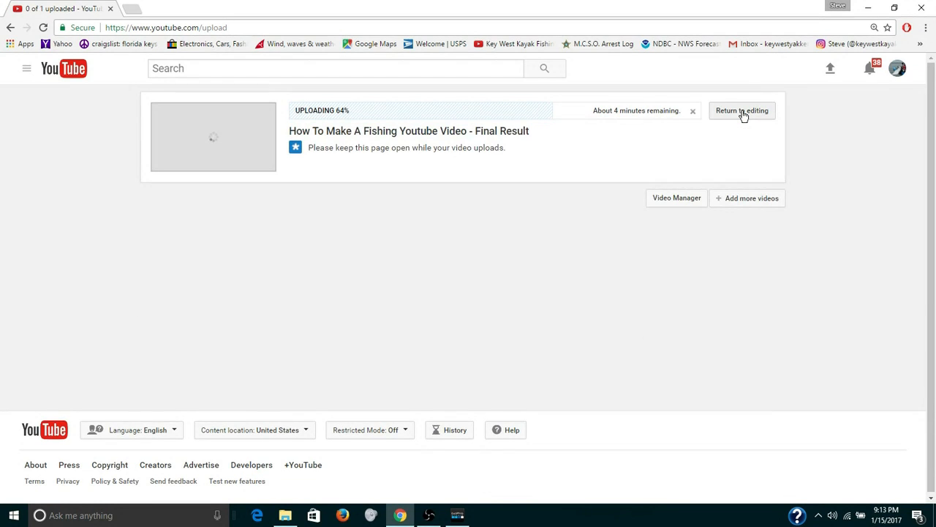